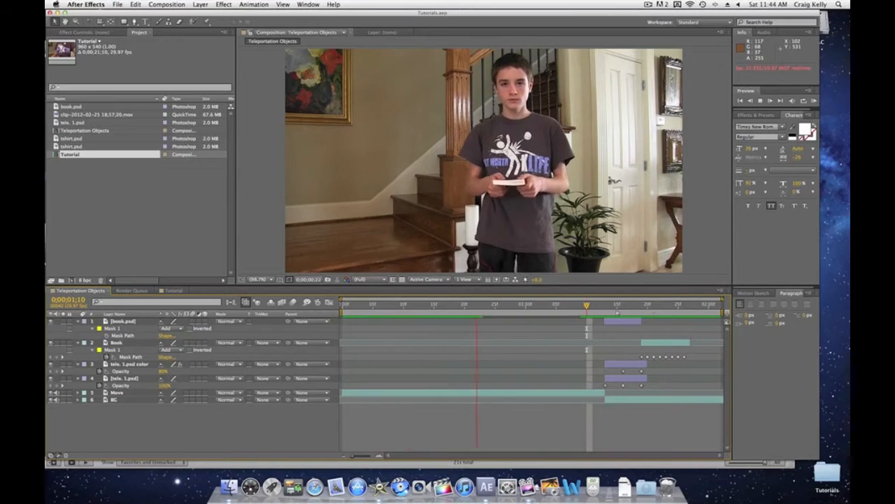
Examine the teleport frames in the Teleportation Objects composition, from 0;00;01;20 back to 0;00;01;17.
{"action": "left_click", "coordinate": [645, 305]}
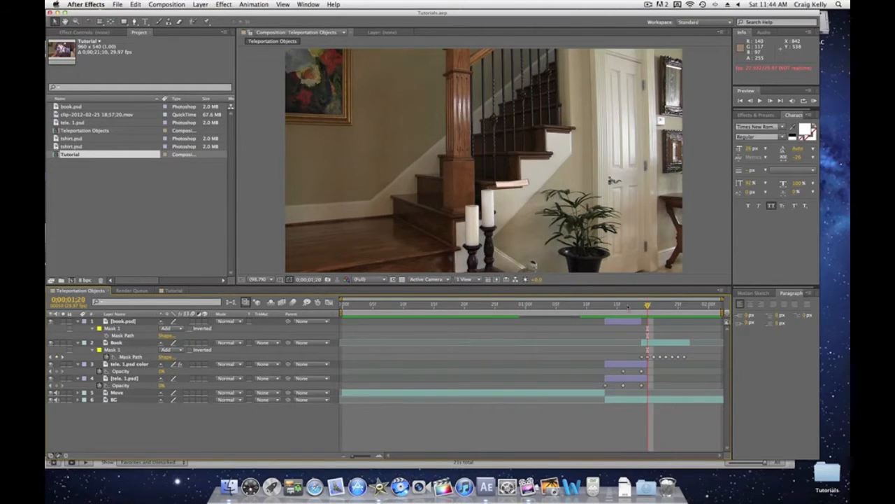
{"action": "key", "text": "Page_Up"}
{"action": "key", "text": "Page_Up"}
{"action": "key", "text": "Page_Up"}
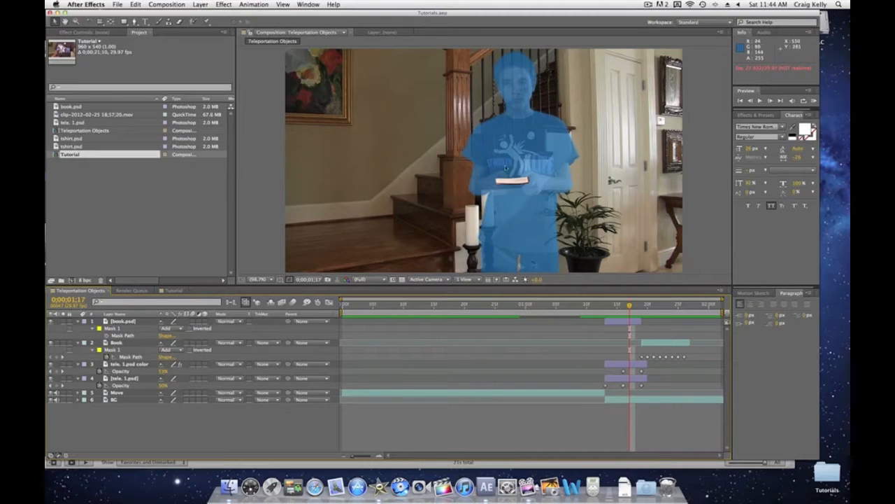
Switch to the Tutorial composition and preview its video clip from near the start.
{"action": "left_click", "coordinate": [165, 290]}
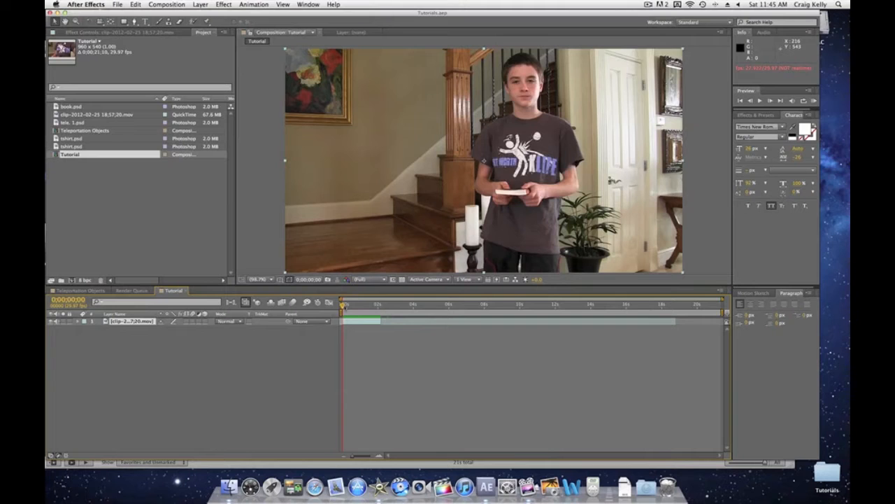
{"action": "left_click_drag", "start_coordinate": [343, 306], "coordinate": [348, 306]}
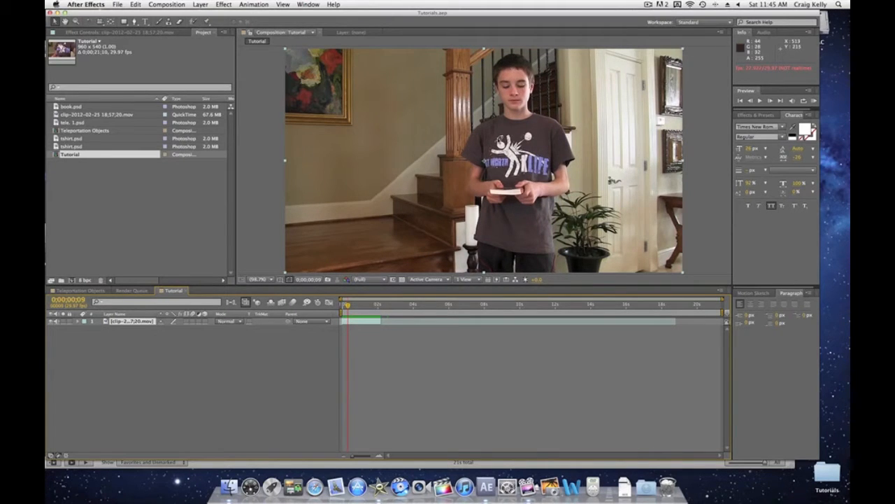
{"action": "key", "text": "space"}
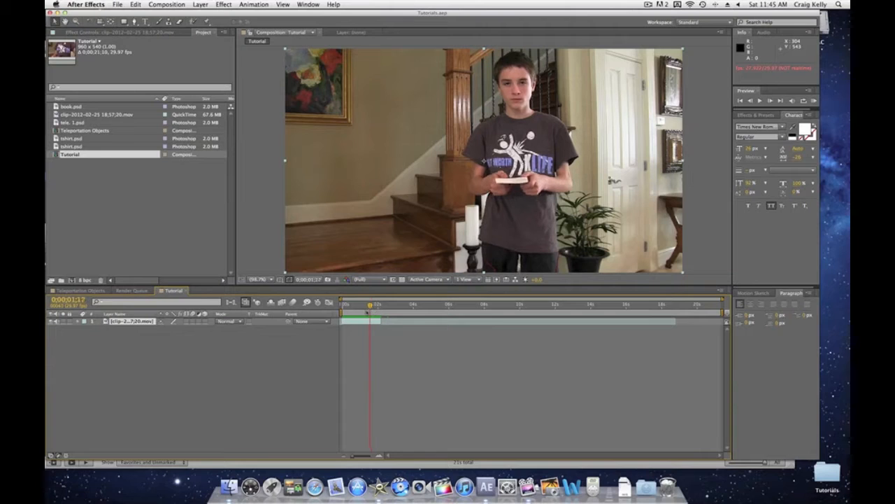
Find the frame where the movement stops and trim the video clip's end at 0;00;01;18.
{"action": "left_click_drag", "start_coordinate": [366, 453], "coordinate": [377, 455]}
{"action": "left_click", "coordinate": [557, 309]}
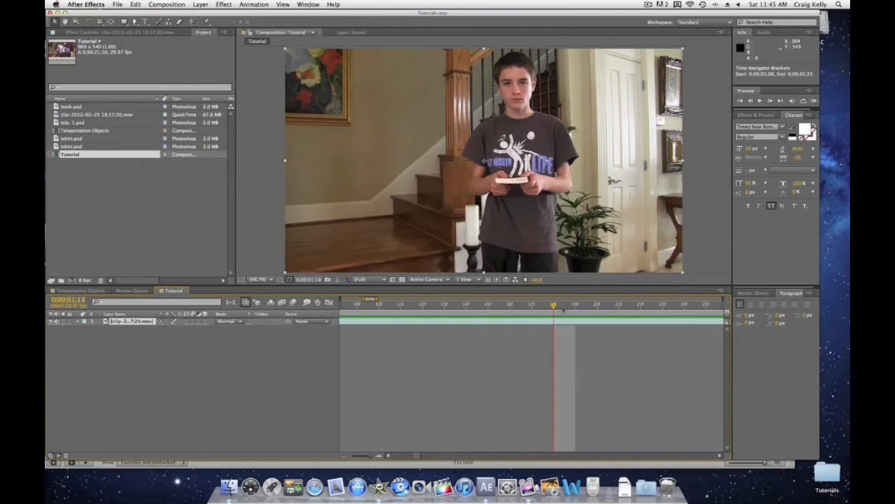
{"action": "left_click", "coordinate": [584, 308]}
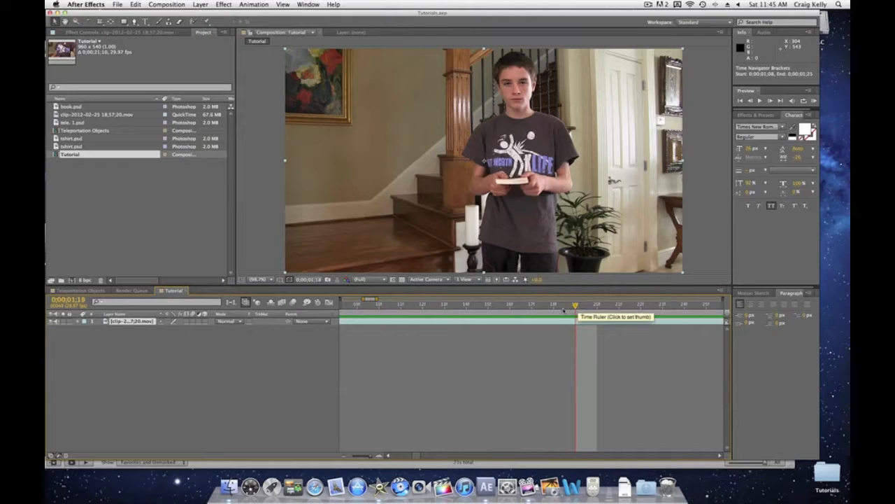
{"action": "left_click", "coordinate": [602, 309]}
{"action": "left_click", "coordinate": [576, 311]}
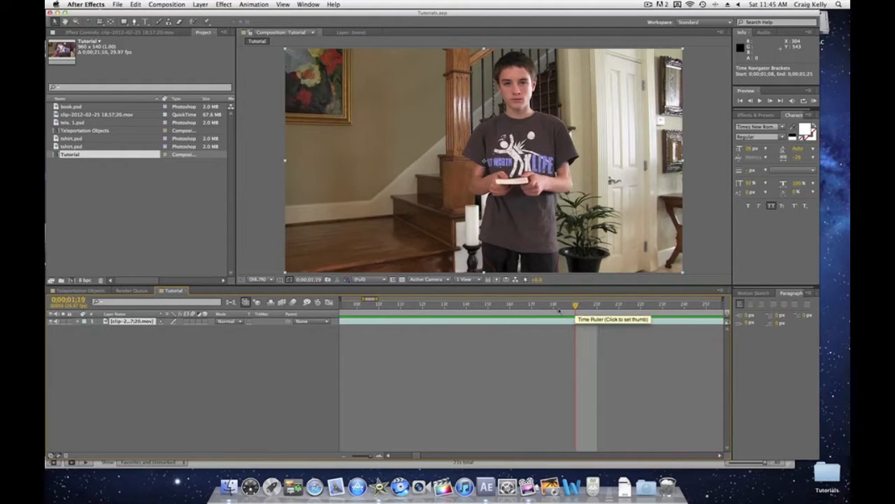
{"action": "left_click", "coordinate": [554, 310]}
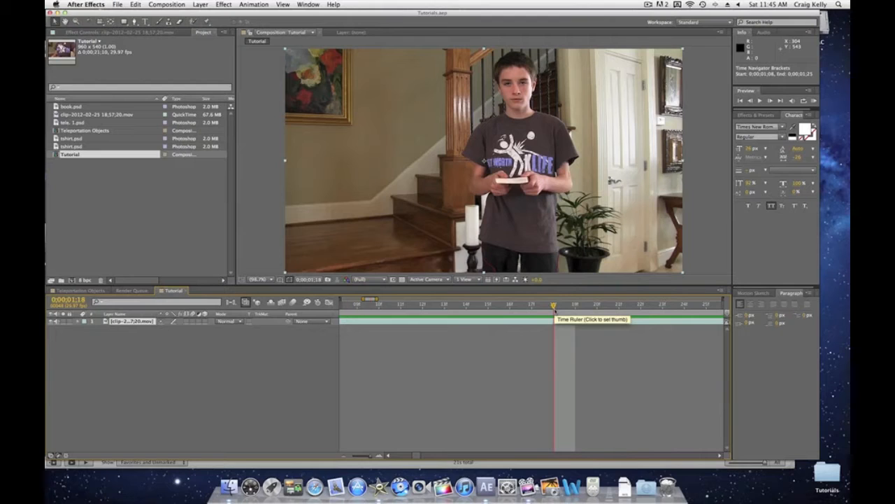
{"action": "key", "text": "alt+bracketright"}
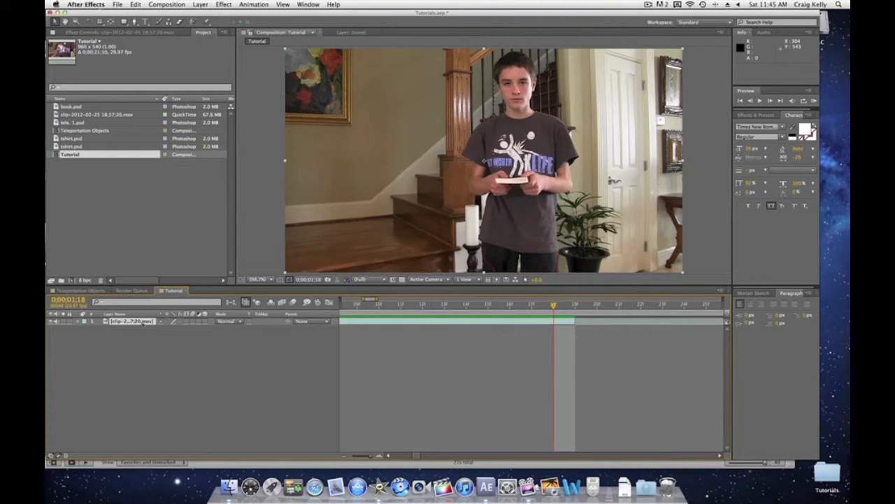
Rename the video clip layer to Move.
{"action": "left_click", "coordinate": [143, 323]}
{"action": "key", "text": "Return"}
{"action": "type", "text": "Mo"}
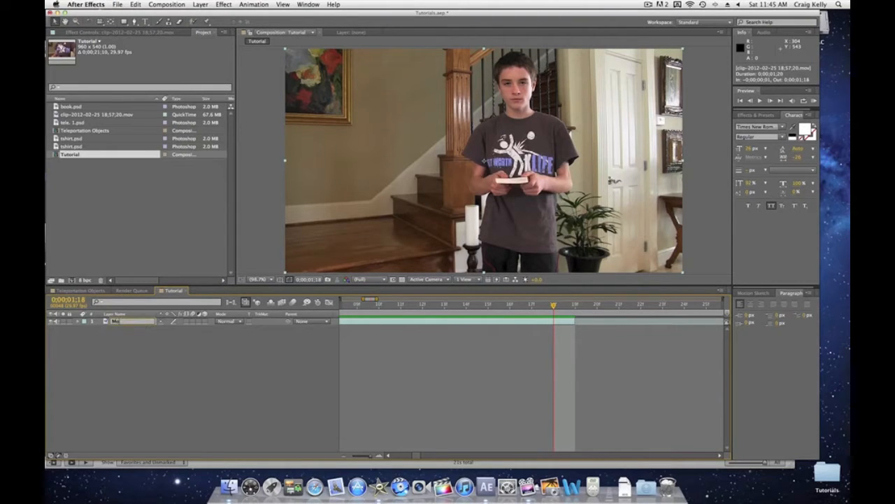
{"action": "type", "text": "vie"}
{"action": "left_click", "coordinate": [149, 348]}
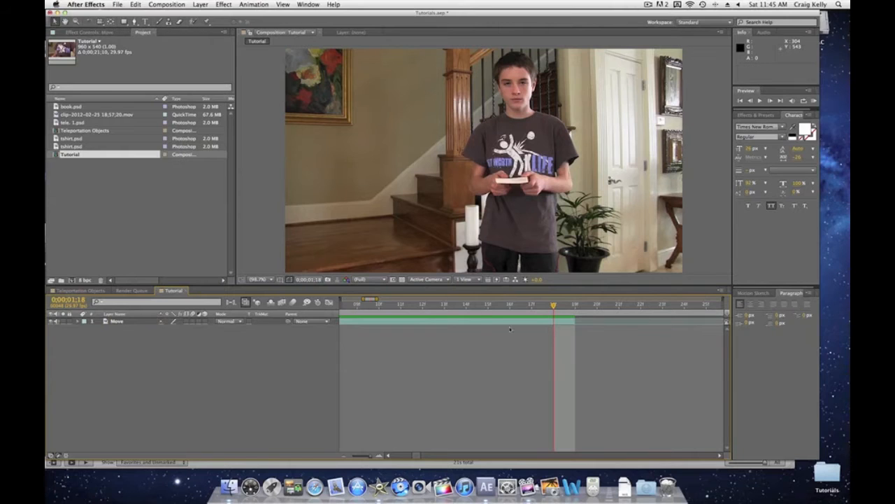
Save the current frame as a Photoshop layers file named Tutorial in the Movies folder.
{"action": "left_click", "coordinate": [171, 4]}
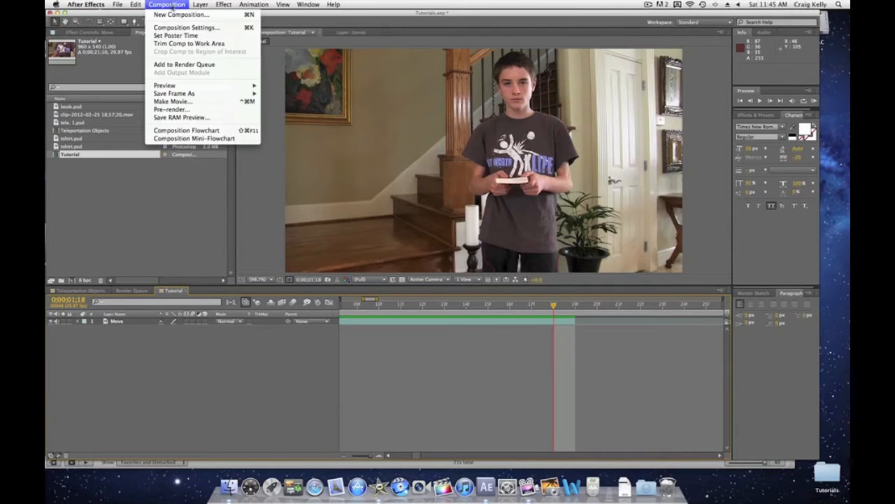
{"action": "mouse_move", "coordinate": [238, 96]}
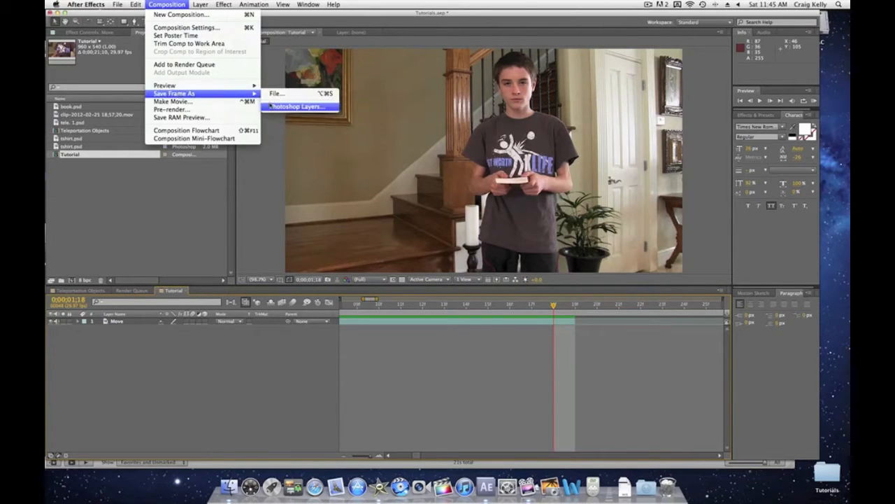
{"action": "left_click", "coordinate": [270, 106]}
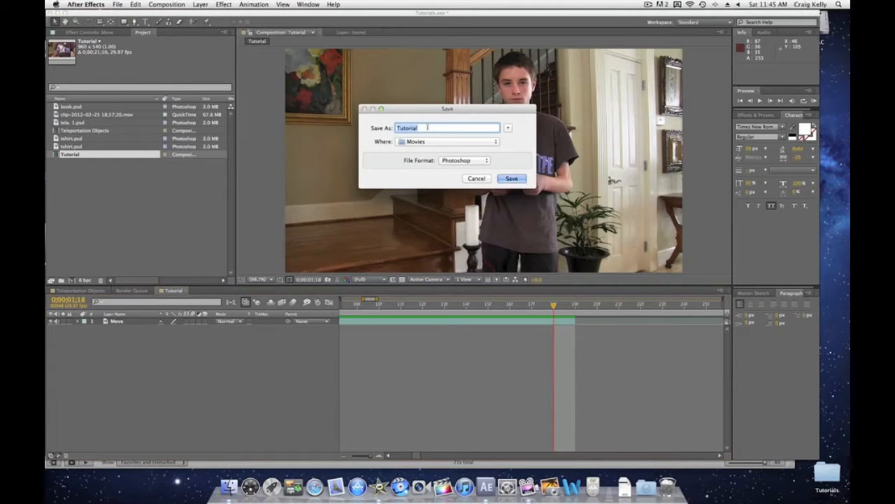
{"action": "left_click", "coordinate": [511, 179]}
Import Tutorial.psd from the Movies folder into the project as footage with merged layers.
{"action": "left_click", "coordinate": [229, 485]}
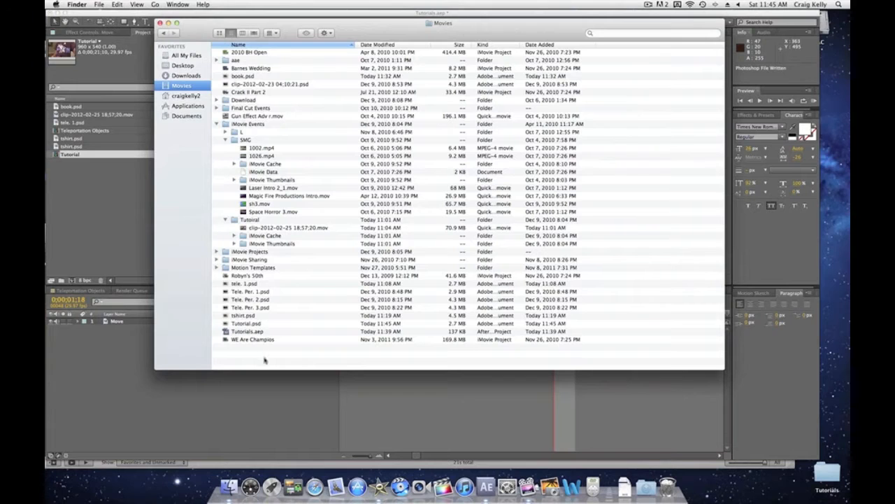
{"action": "left_click_drag", "start_coordinate": [241, 323], "coordinate": [117, 236]}
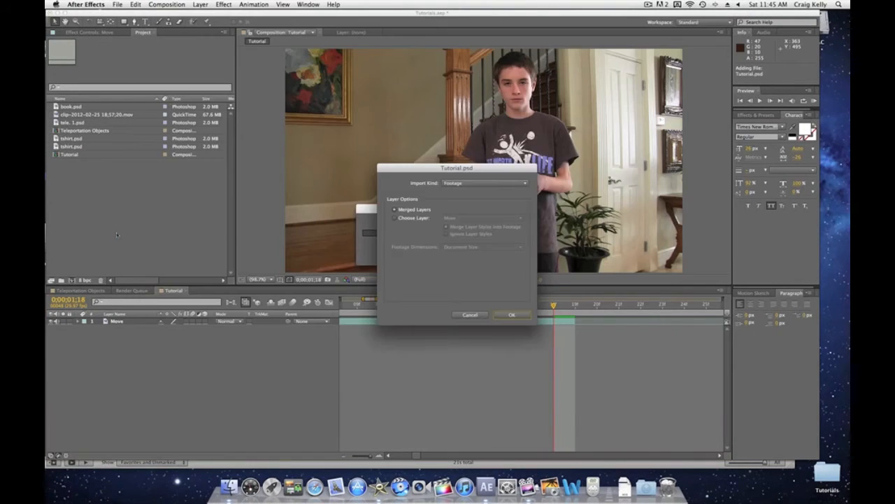
{"action": "left_click", "coordinate": [511, 315]}
Add Tutorial.psd above the Move layer and trim its start to 0;00;01;19.
{"action": "left_click_drag", "start_coordinate": [126, 164], "coordinate": [175, 321]}
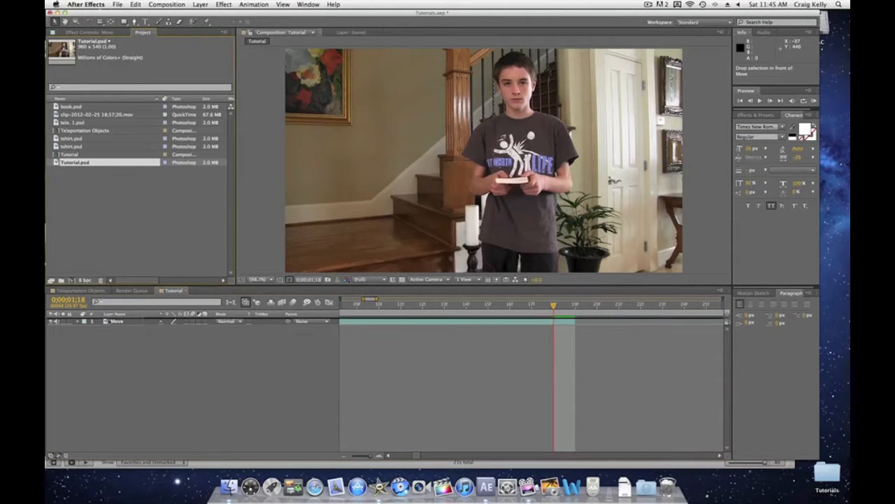
{"action": "left_click", "coordinate": [575, 310]}
{"action": "key", "text": "alt+bracketleft"}
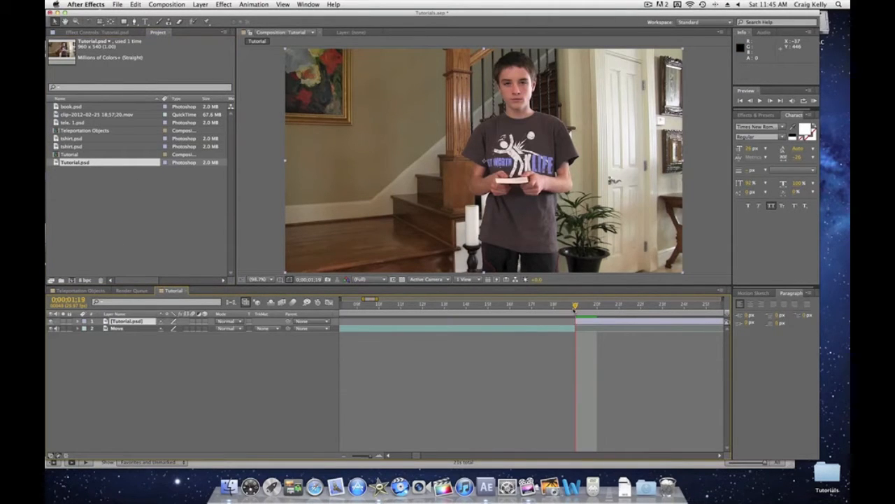
{"action": "left_click_drag", "start_coordinate": [575, 310], "coordinate": [563, 332]}
Mask the boy on the Tutorial.psd layer with a closed Pen tool outline traced around his head, arms and body.
{"action": "scroll", "coordinate": [514, 160], "scroll_direction": "up", "scroll_amount": 1}
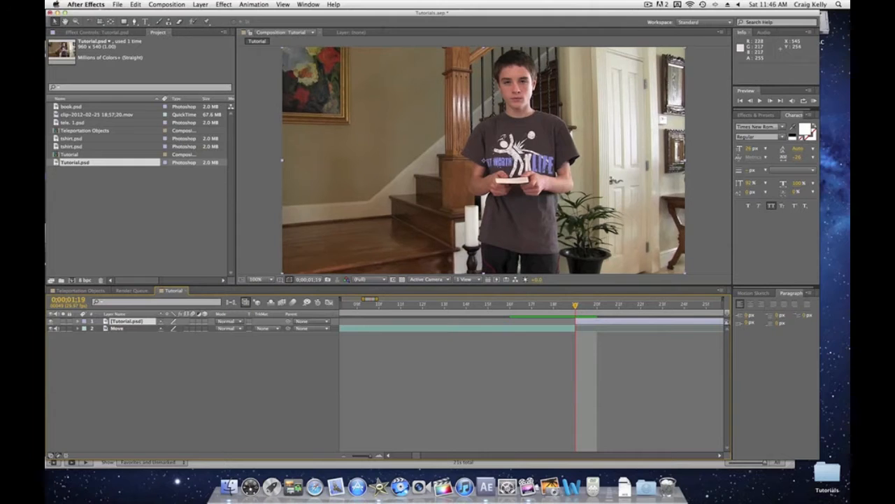
{"action": "left_click", "coordinate": [257, 279]}
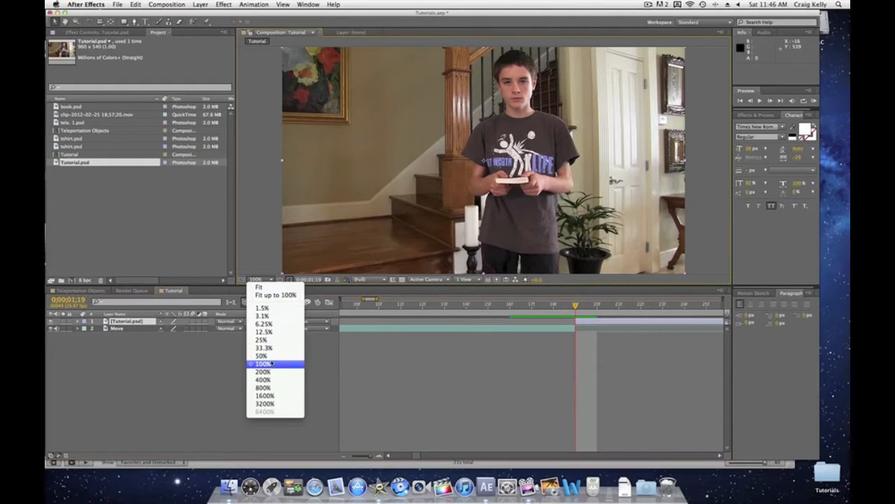
{"action": "left_click", "coordinate": [286, 297]}
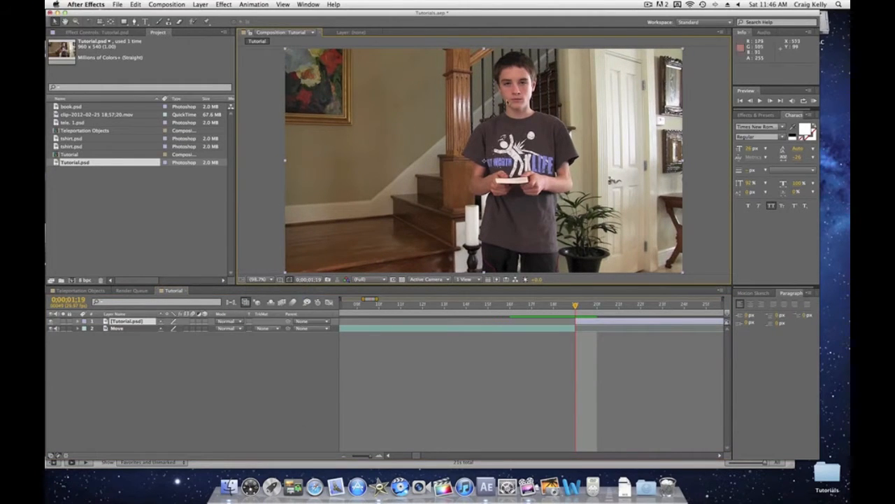
{"action": "left_click", "coordinate": [135, 21]}
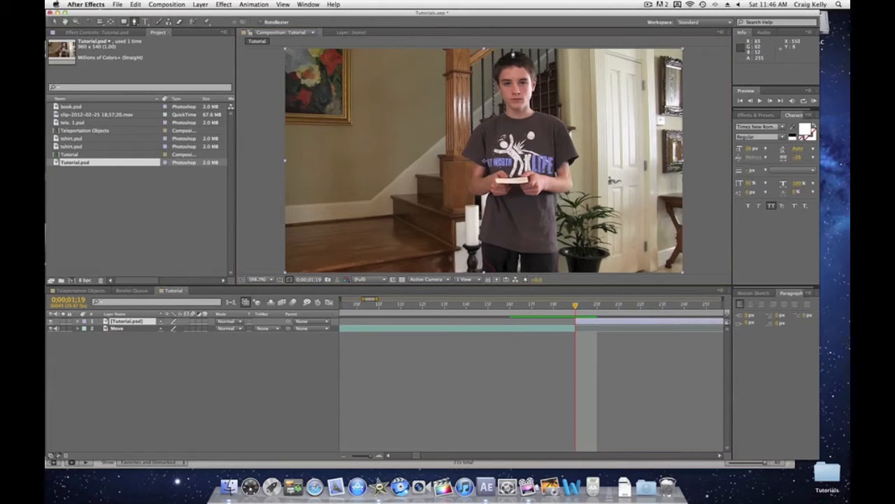
{"action": "left_click", "coordinate": [515, 52]}
{"action": "left_click", "coordinate": [507, 54]}
{"action": "left_click", "coordinate": [501, 62]}
{"action": "left_click", "coordinate": [494, 73]}
{"action": "left_click", "coordinate": [496, 85]}
{"action": "left_click", "coordinate": [498, 98]}
{"action": "left_click", "coordinate": [504, 108]}
{"action": "left_click", "coordinate": [498, 115]}
{"action": "left_click", "coordinate": [484, 122]}
{"action": "left_click", "coordinate": [469, 135]}
{"action": "left_click", "coordinate": [462, 150]}
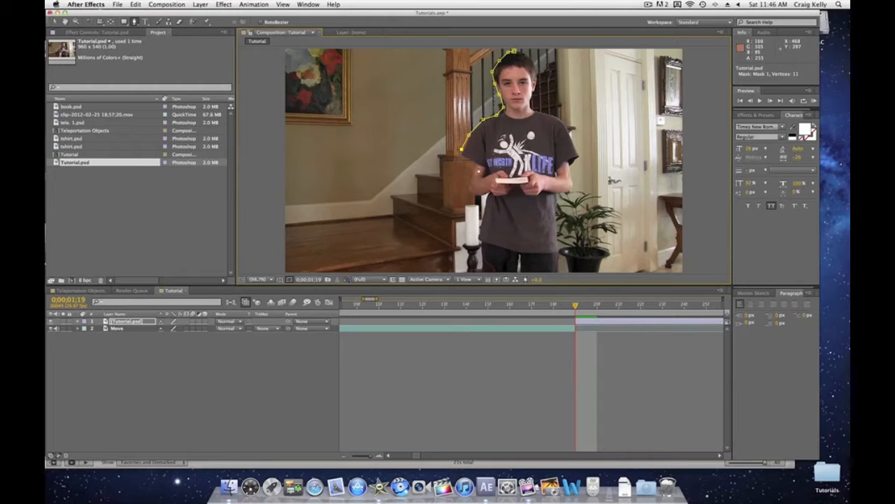
{"action": "left_click", "coordinate": [470, 158]}
{"action": "left_click", "coordinate": [471, 186]}
{"action": "left_click", "coordinate": [469, 194]}
{"action": "left_click", "coordinate": [489, 198]}
{"action": "left_click", "coordinate": [481, 238]}
{"action": "left_click", "coordinate": [480, 243]}
{"action": "left_click", "coordinate": [481, 273]}
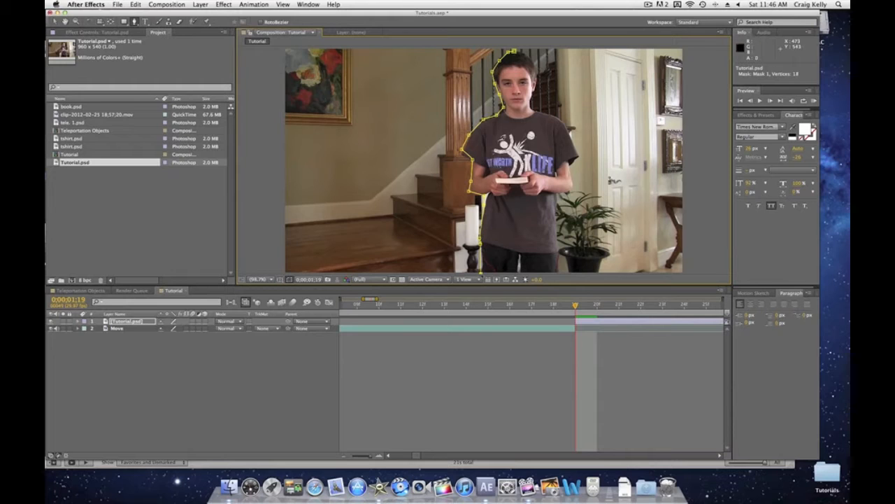
{"action": "left_click", "coordinate": [560, 272]}
{"action": "left_click", "coordinate": [559, 258]}
{"action": "left_click", "coordinate": [558, 244]}
{"action": "left_click", "coordinate": [555, 201]}
{"action": "left_click", "coordinate": [562, 192]}
{"action": "left_click", "coordinate": [573, 187]}
{"action": "left_click", "coordinate": [573, 175]}
{"action": "left_click", "coordinate": [571, 168]}
{"action": "left_click", "coordinate": [577, 161]}
{"action": "left_click", "coordinate": [572, 143]}
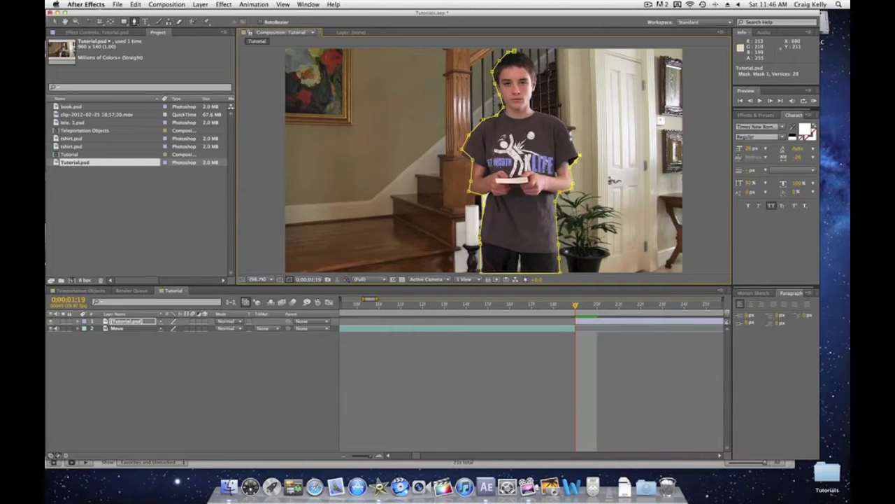
{"action": "left_click", "coordinate": [566, 130]}
{"action": "left_click", "coordinate": [554, 118]}
{"action": "left_click", "coordinate": [536, 113]}
{"action": "left_click", "coordinate": [530, 109]}
{"action": "left_click", "coordinate": [532, 100]}
{"action": "left_click", "coordinate": [535, 92]}
{"action": "left_click", "coordinate": [537, 84]}
{"action": "left_click", "coordinate": [537, 77]}
{"action": "left_click", "coordinate": [534, 69]}
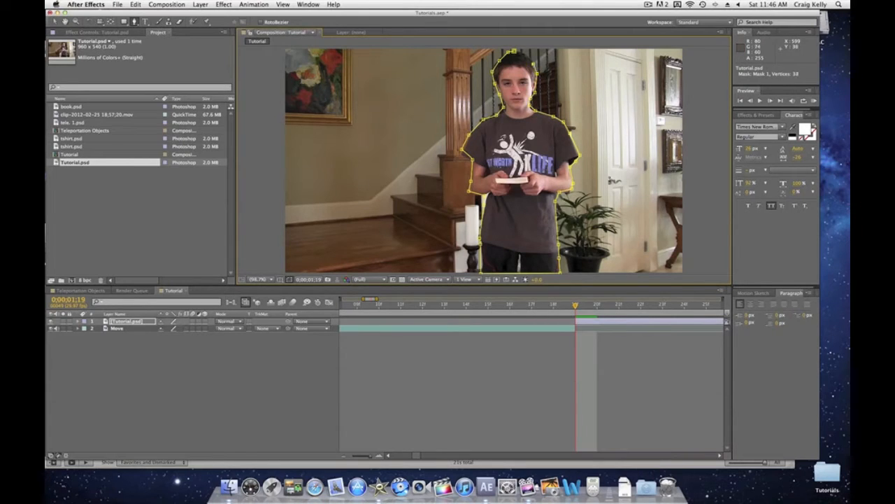
{"action": "left_click", "coordinate": [530, 60]}
{"action": "left_click", "coordinate": [525, 55]}
{"action": "left_click", "coordinate": [515, 51]}
{"action": "key", "text": "v"}
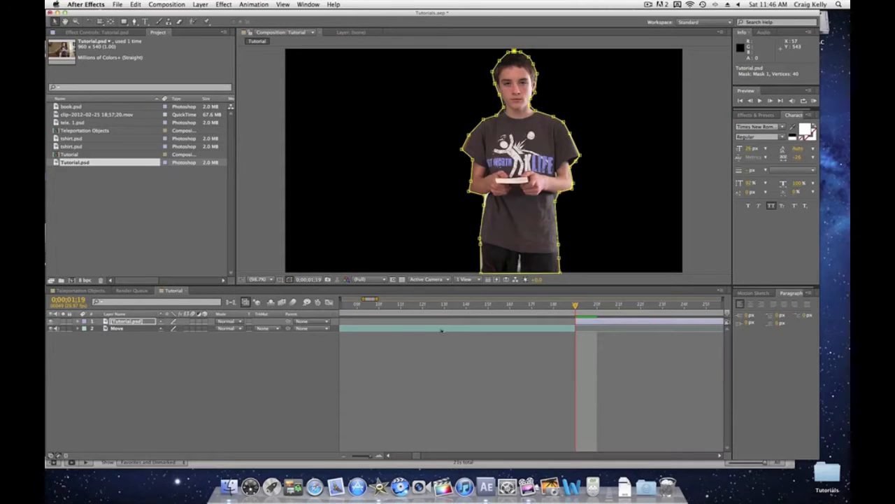
Duplicate the Move layer and rename the copy BG.
{"action": "left_click_drag", "start_coordinate": [575, 306], "coordinate": [593, 318]}
{"action": "left_click", "coordinate": [552, 328]}
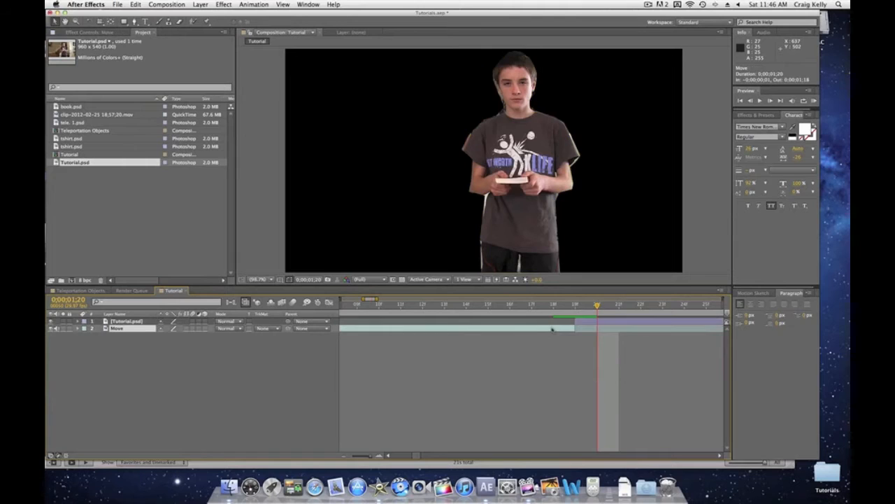
{"action": "key", "text": "super+d"}
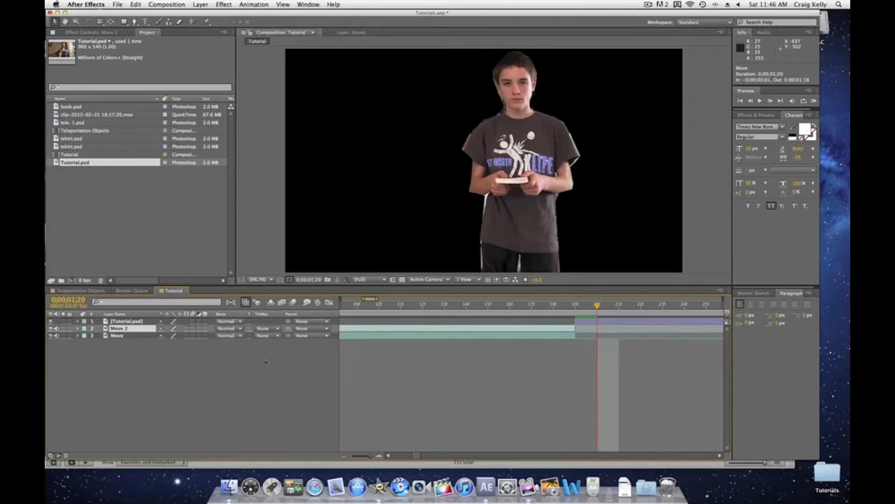
{"action": "key", "text": "Return"}
{"action": "type", "text": "BG"}
{"action": "left_click", "coordinate": [137, 351]}
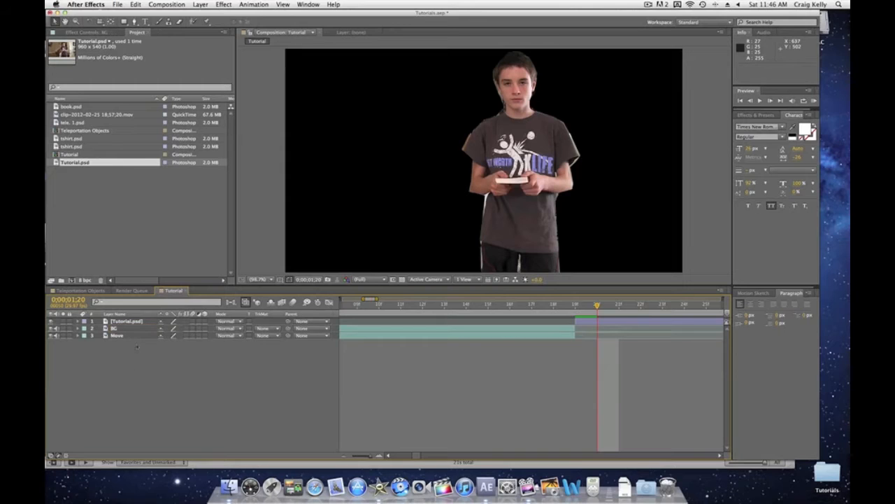
Place the BG layer below Move and extend its end to 0;00;18;22.
{"action": "left_click_drag", "start_coordinate": [138, 328], "coordinate": [147, 339]}
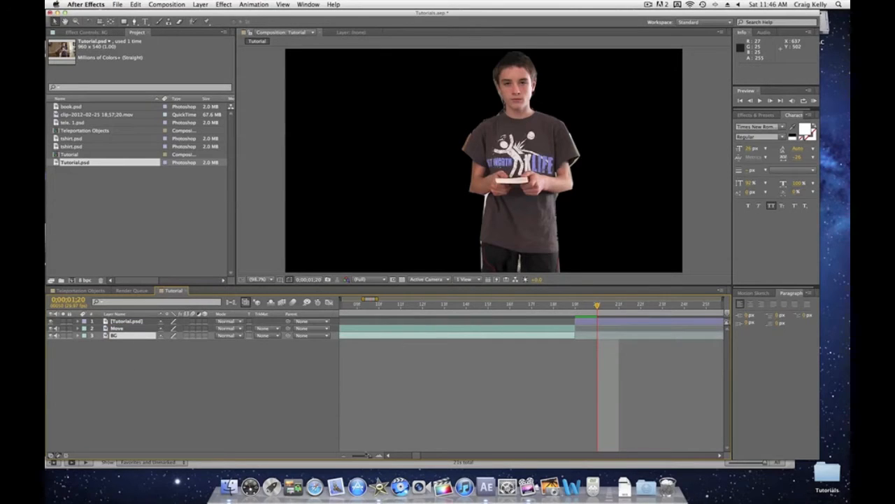
{"action": "left_click_drag", "start_coordinate": [367, 456], "coordinate": [351, 456]}
{"action": "left_click_drag", "start_coordinate": [372, 335], "coordinate": [675, 335]}
Trim the BG layer's start at 0;00;04;29 and slide the layer earlier to begin right after the Move clip ends.
{"action": "left_click_drag", "start_coordinate": [372, 305], "coordinate": [430, 310]}
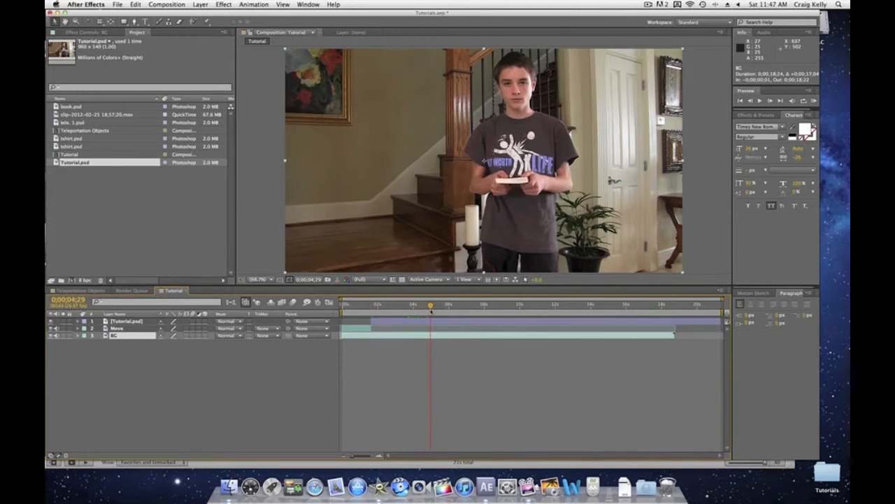
{"action": "key", "text": "alt+bracketleft"}
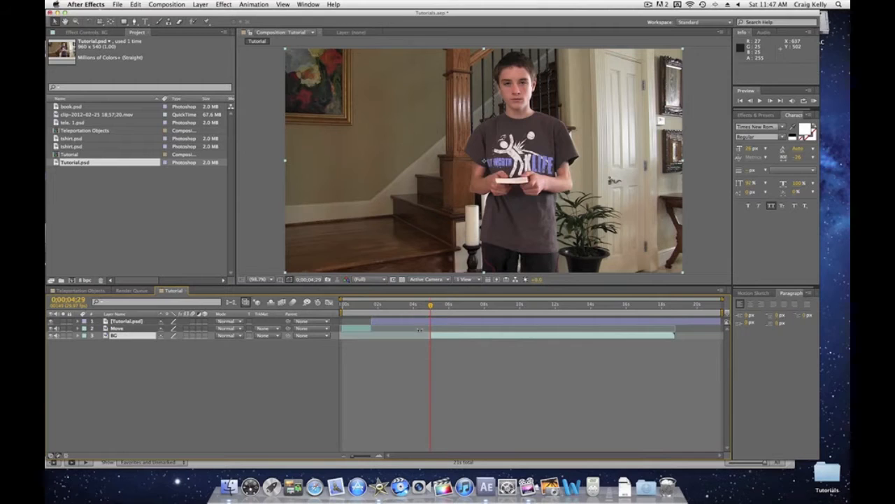
{"action": "left_click_drag", "start_coordinate": [437, 337], "coordinate": [381, 343]}
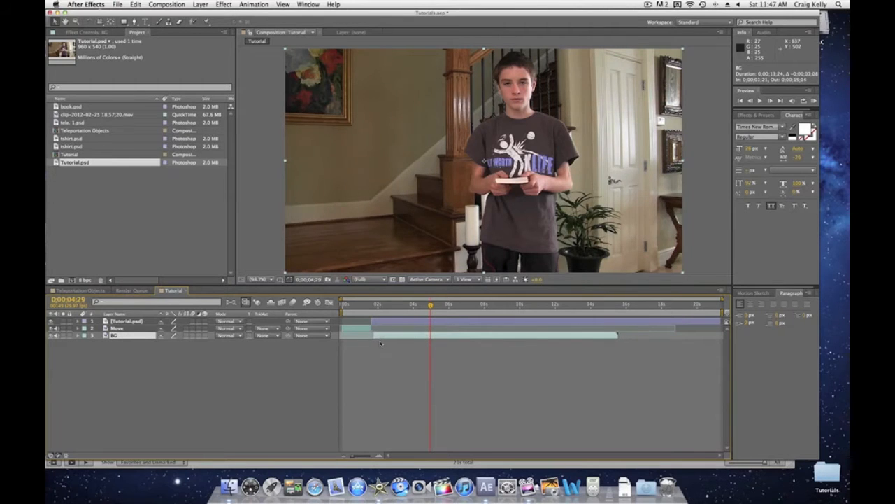
Slide the BG layer so it starts exactly at 0;00;01;19, right where the Move clip ends.
{"action": "key", "text": "i"}
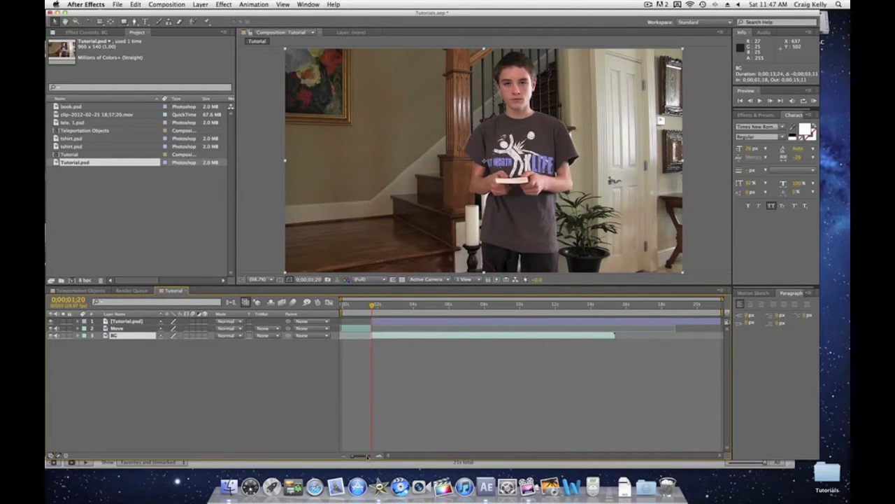
{"action": "left_click_drag", "start_coordinate": [368, 456], "coordinate": [389, 456]}
{"action": "left_click_drag", "start_coordinate": [499, 336], "coordinate": [516, 315]}
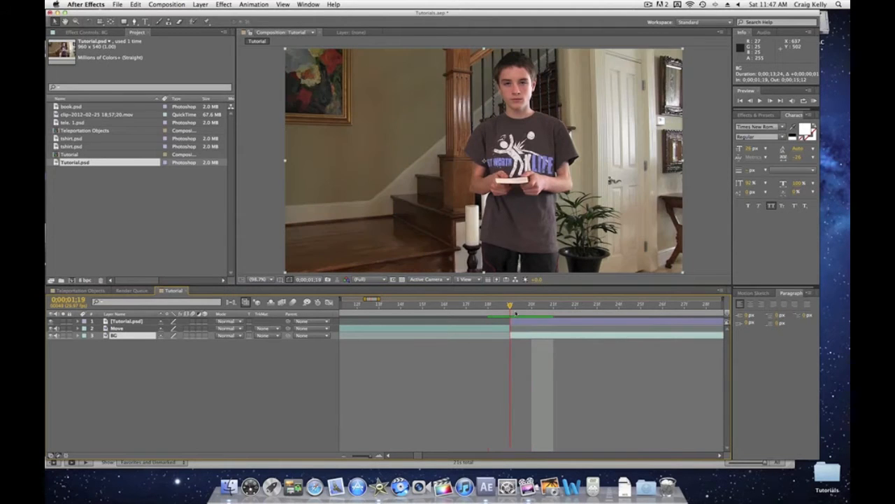
Set the feather of the boy's mask on the Tutorial.psd layer to 5 pixels.
{"action": "left_click", "coordinate": [525, 321]}
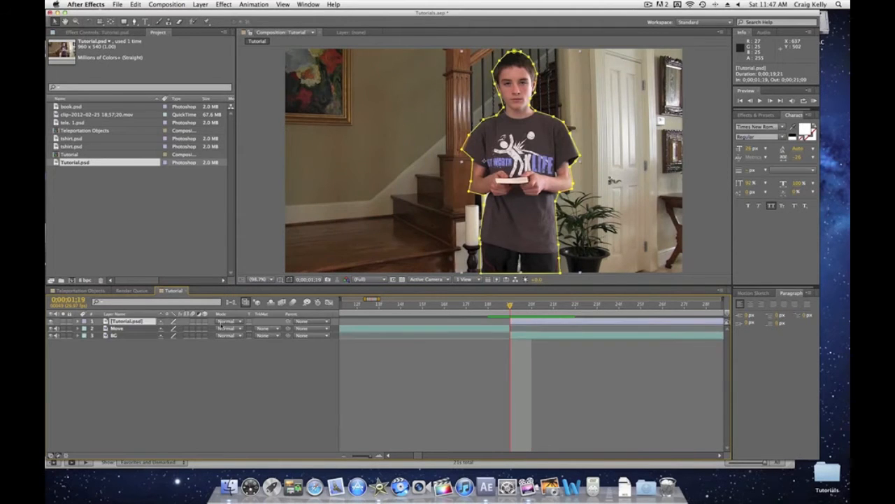
{"action": "left_click", "coordinate": [125, 336]}
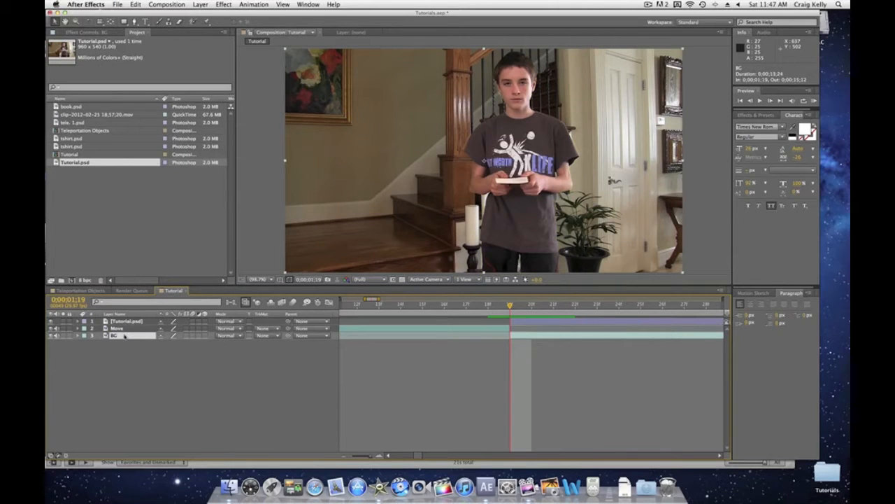
{"action": "left_click", "coordinate": [125, 321]}
{"action": "key", "text": "t"}
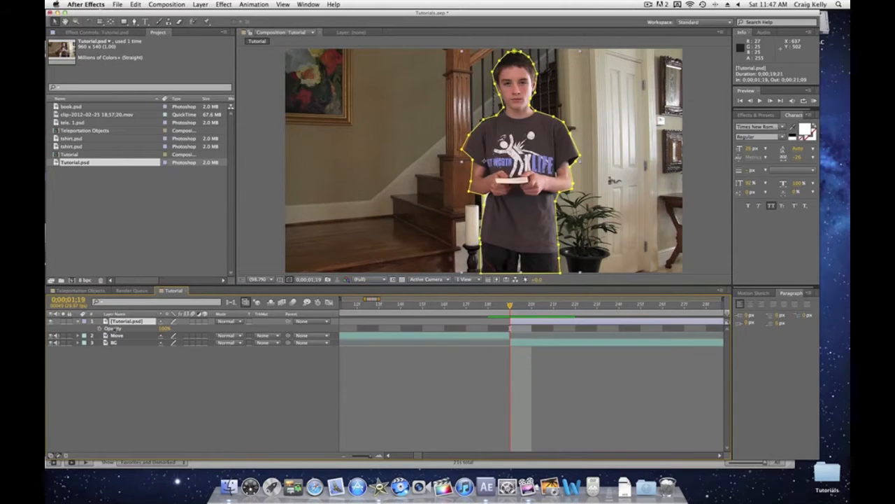
{"action": "key", "text": "f"}
{"action": "left_click", "coordinate": [178, 337]}
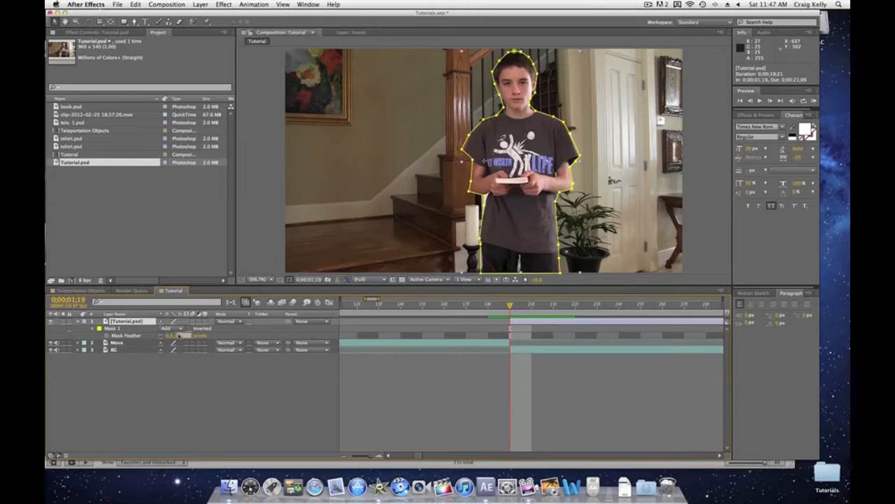
{"action": "type", "text": "5"}
{"action": "left_click", "coordinate": [180, 377]}
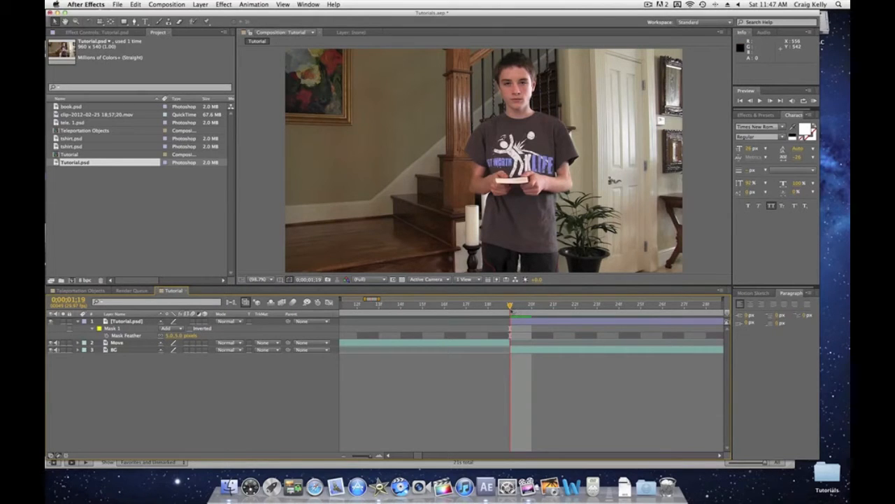
Duplicate the Move layer and rename the copy Object.
{"action": "mouse_move", "coordinate": [511, 310]}
{"action": "left_mouse_down"}
{"action": "mouse_move", "coordinate": [533, 312]}
{"action": "mouse_move", "coordinate": [513, 313]}
{"action": "left_mouse_up"}
{"action": "left_click", "coordinate": [138, 344]}
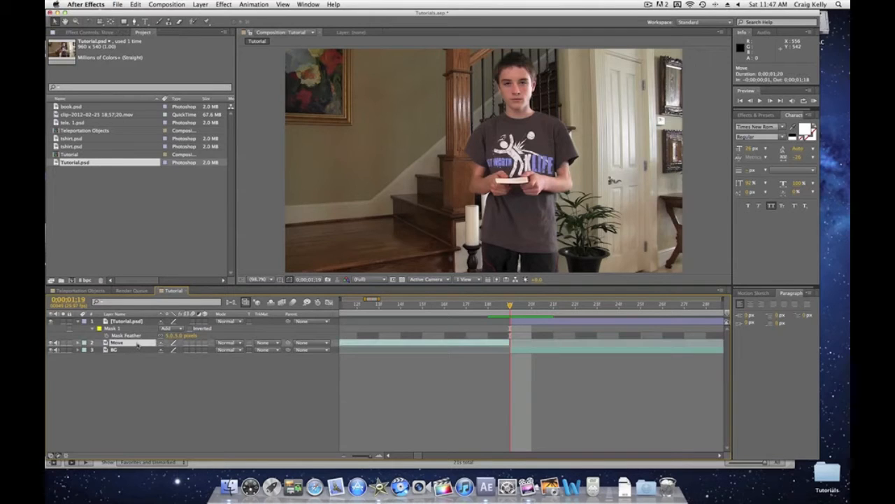
{"action": "key", "text": "super+d"}
{"action": "key", "text": "Return"}
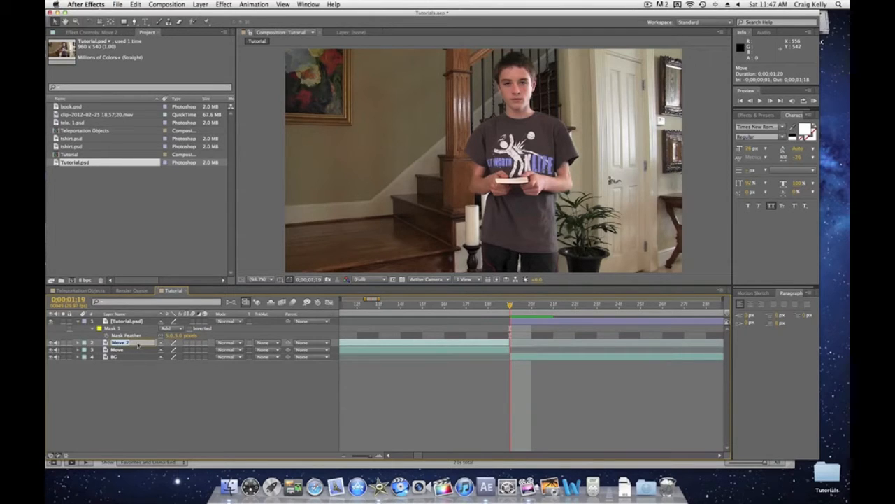
{"action": "type", "text": "C"}
{"action": "key", "text": "Return"}
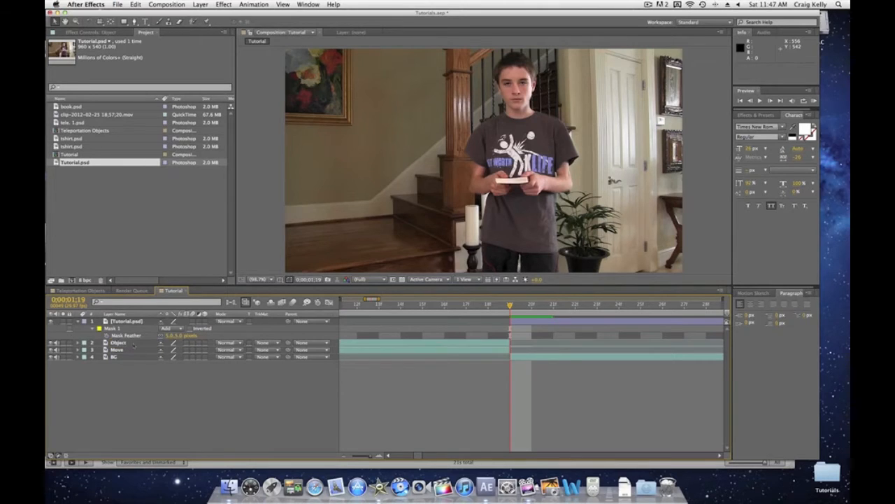
Place the Object layer at the top of the layer stack and extend its end to 0;00;18;22.
{"action": "left_click_drag", "start_coordinate": [133, 343], "coordinate": [137, 322]}
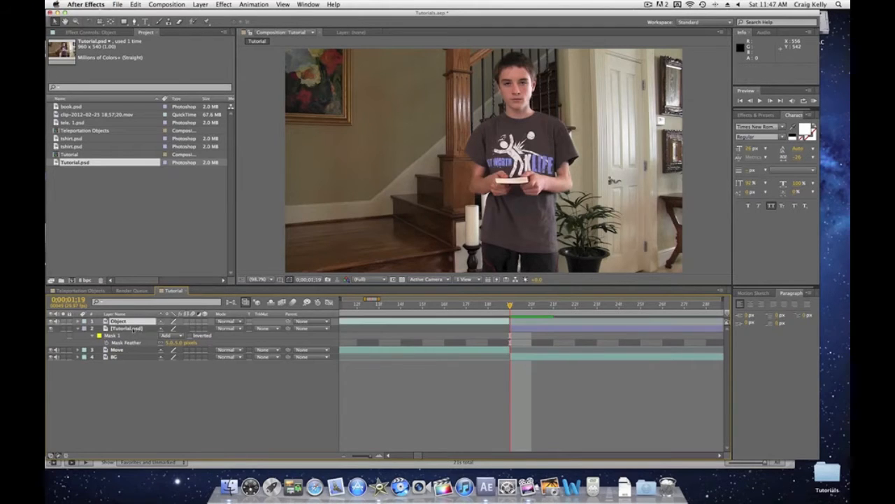
{"action": "left_click", "coordinate": [133, 329]}
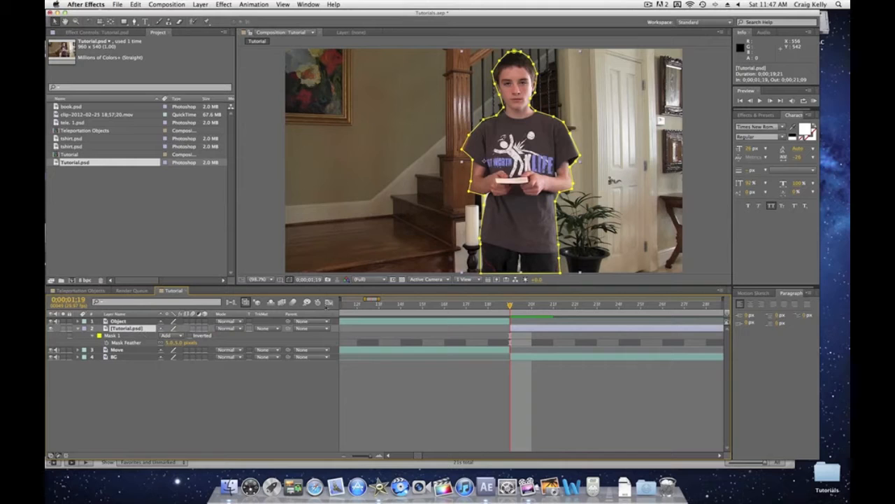
{"action": "left_click", "coordinate": [506, 322]}
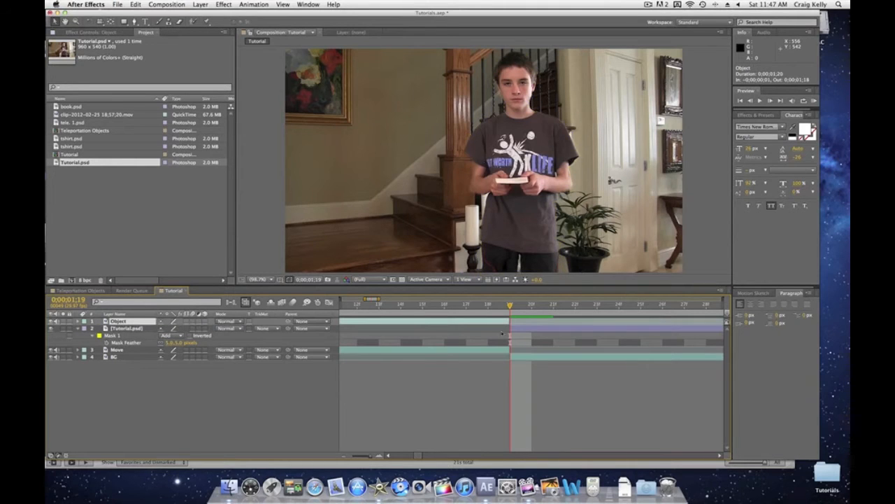
{"action": "left_click_drag", "start_coordinate": [361, 457], "coordinate": [350, 457]}
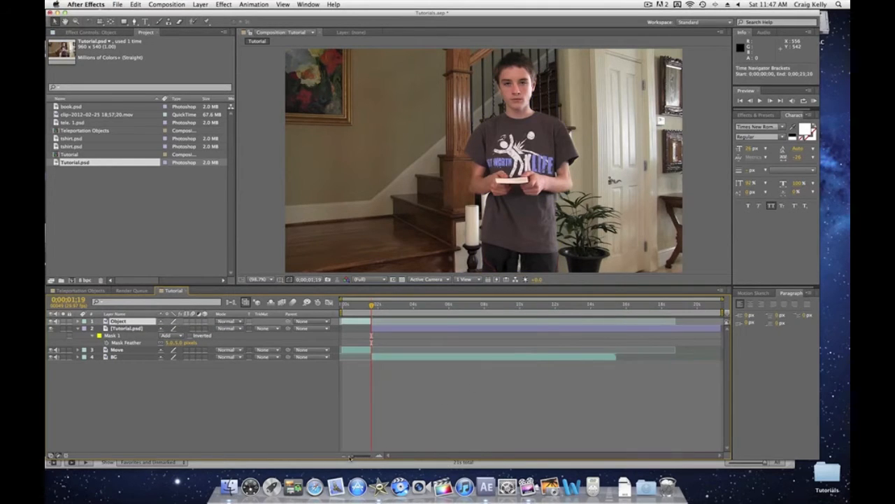
{"action": "left_click_drag", "start_coordinate": [371, 320], "coordinate": [678, 322]}
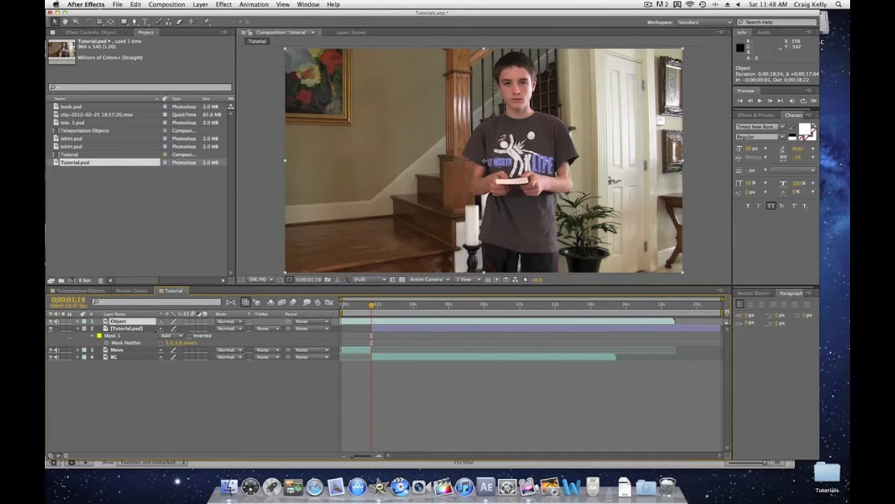
Duplicate the masked Tutorial.psd layer and delete Mask 1 from the lower copy.
{"action": "left_click", "coordinate": [149, 329]}
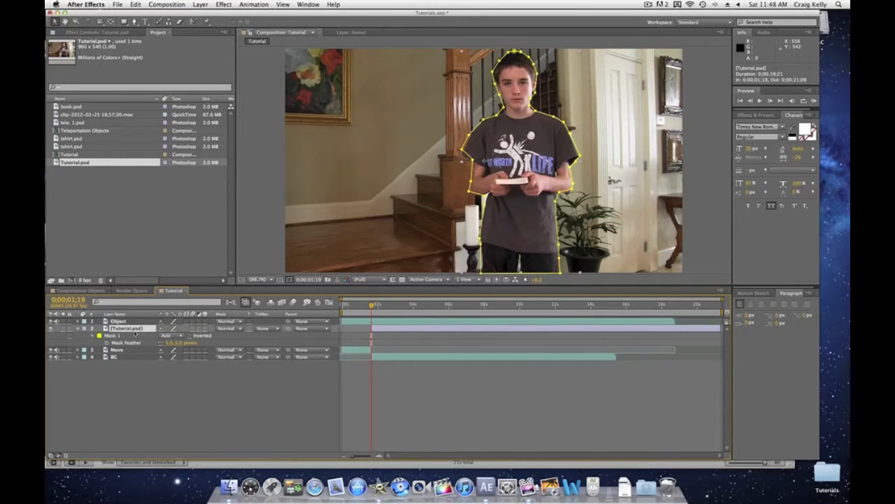
{"action": "key", "text": "super+d"}
{"action": "left_click", "coordinate": [123, 343]}
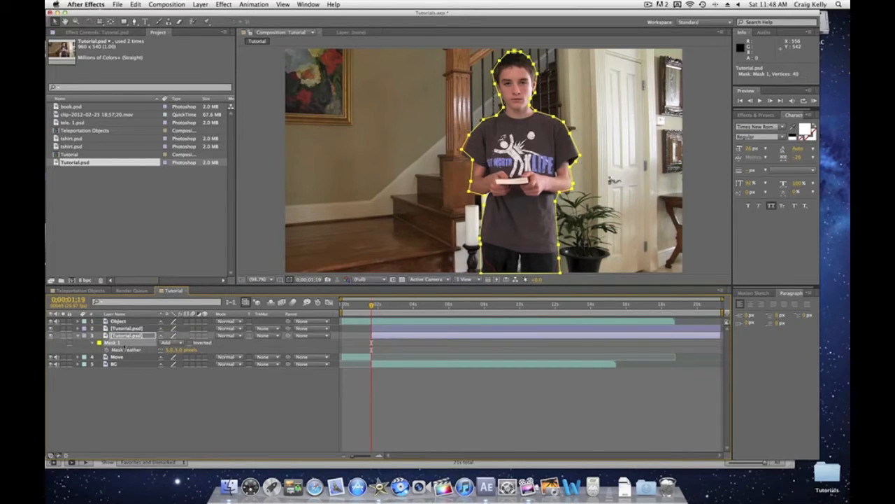
{"action": "key", "text": "Delete"}
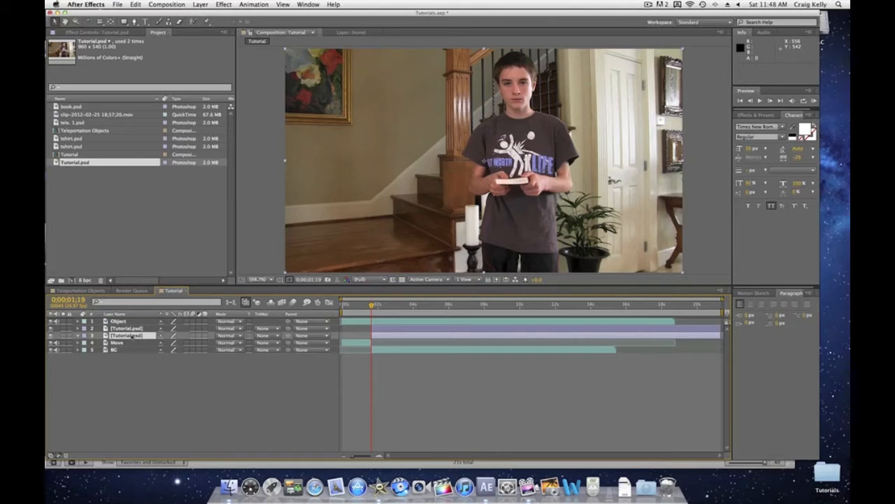
Rename the unmasked Tutorial.psd copy Freeze obj. and place it at the top of the layer stack.
{"action": "key", "text": "Return"}
{"action": "type", "text": "Fre"}
{"action": "key", "text": "BackSpace"}
{"action": "type", "text": "eze"}
{"action": "type", "text": " F"}
{"action": "left_click", "coordinate": [134, 366]}
{"action": "left_click_drag", "start_coordinate": [132, 335], "coordinate": [130, 321]}
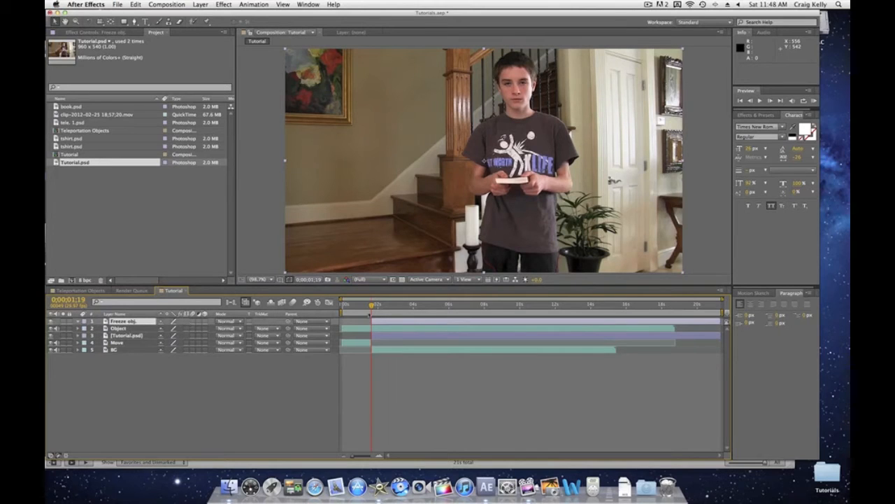
Trim the ends of the masked Tutorial.psd layer and the Freeze obj. layer at 0;00;01;25.
{"action": "left_click", "coordinate": [383, 329]}
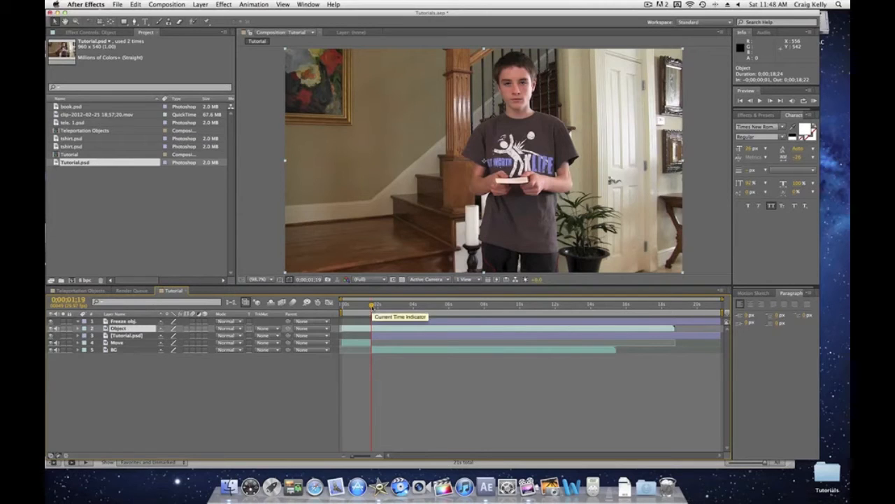
{"action": "mouse_move", "coordinate": [368, 456]}
{"action": "left_mouse_down"}
{"action": "mouse_move", "coordinate": [375, 458]}
{"action": "mouse_move", "coordinate": [352, 458]}
{"action": "left_mouse_up"}
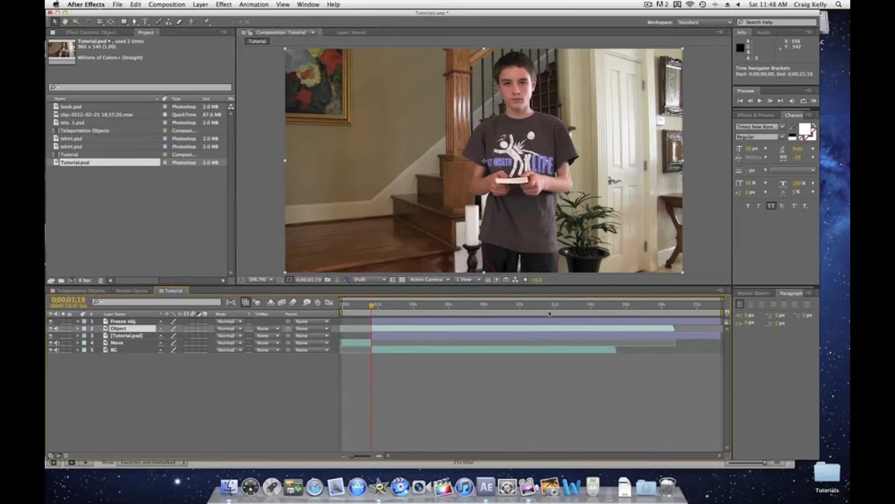
{"action": "left_click", "coordinate": [382, 335]}
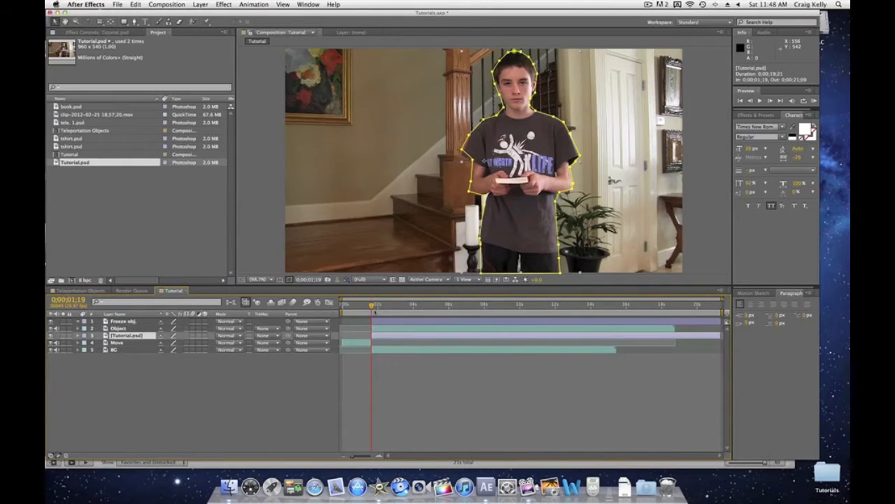
{"action": "left_click_drag", "start_coordinate": [365, 455], "coordinate": [371, 457]}
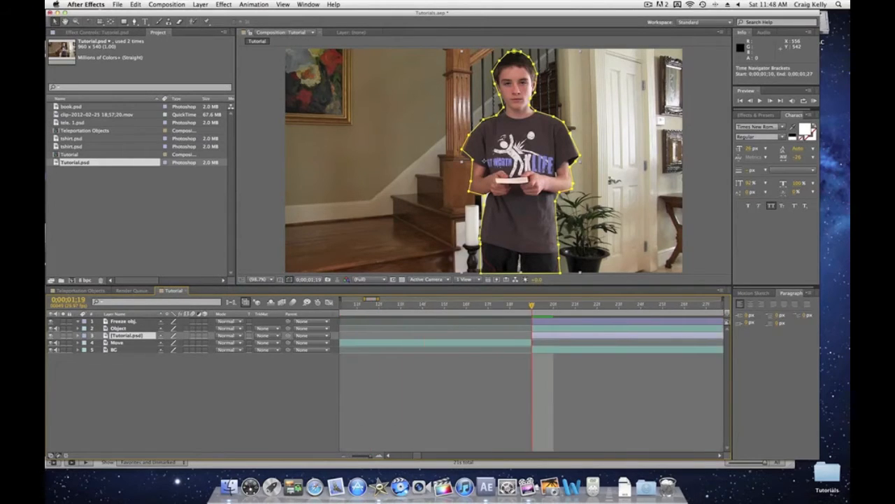
{"action": "left_click", "coordinate": [663, 305]}
{"action": "key", "text": "alt+bracketright"}
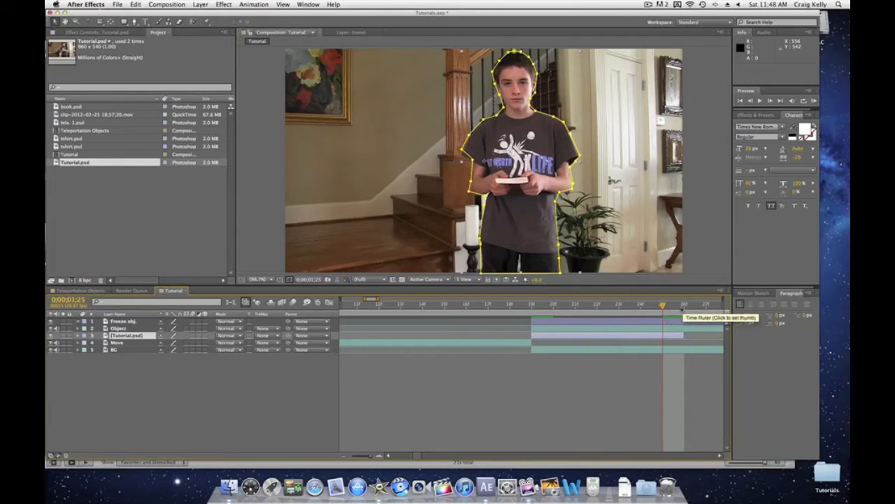
{"action": "left_click", "coordinate": [668, 321]}
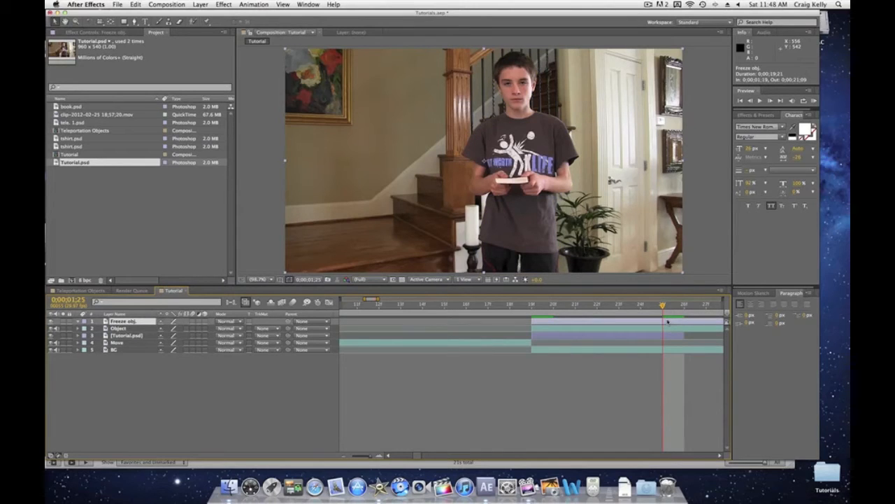
{"action": "key", "text": "alt+]"}
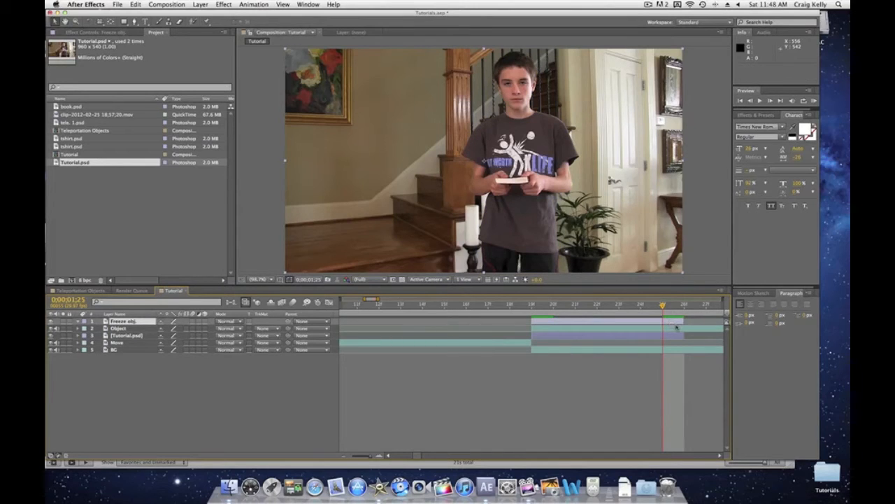
Slide the Object layer to start at 0;00;01;26, right after the freeze-frame layers end.
{"action": "left_click_drag", "start_coordinate": [550, 328], "coordinate": [686, 309]}
{"action": "left_click", "coordinate": [684, 311]}
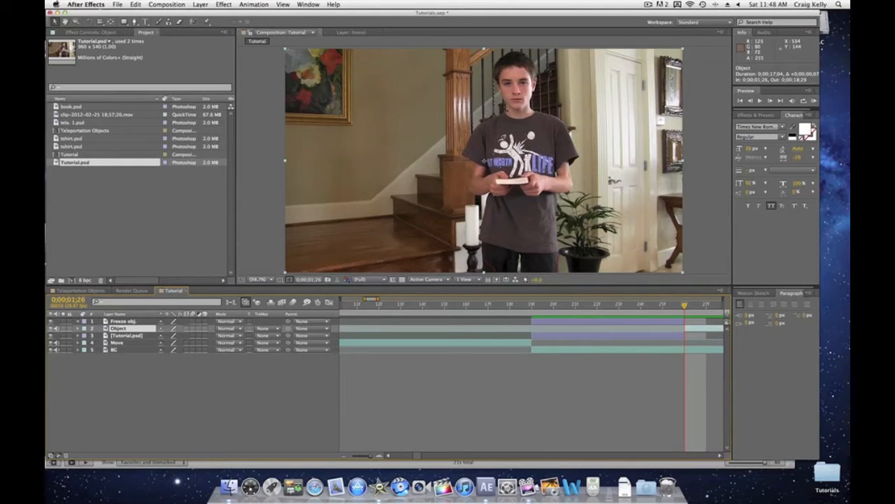
{"action": "left_click", "coordinate": [532, 308]}
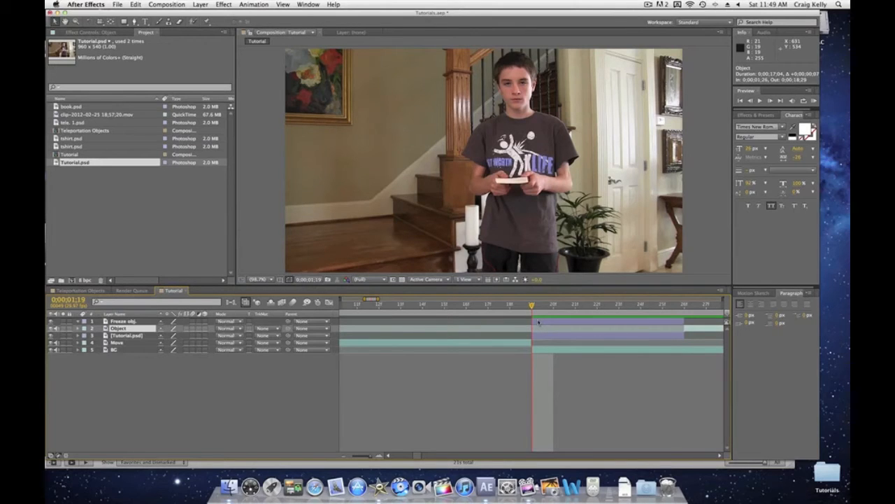
{"action": "left_click", "coordinate": [684, 313]}
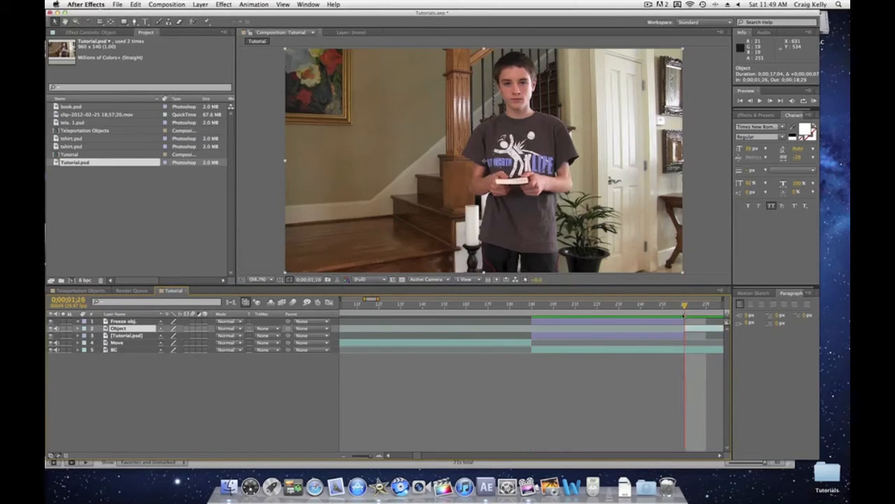
Mask the book on the Object layer with a closed Pen tool outline traced around its edges at 400% magnification.
{"action": "left_click", "coordinate": [135, 21]}
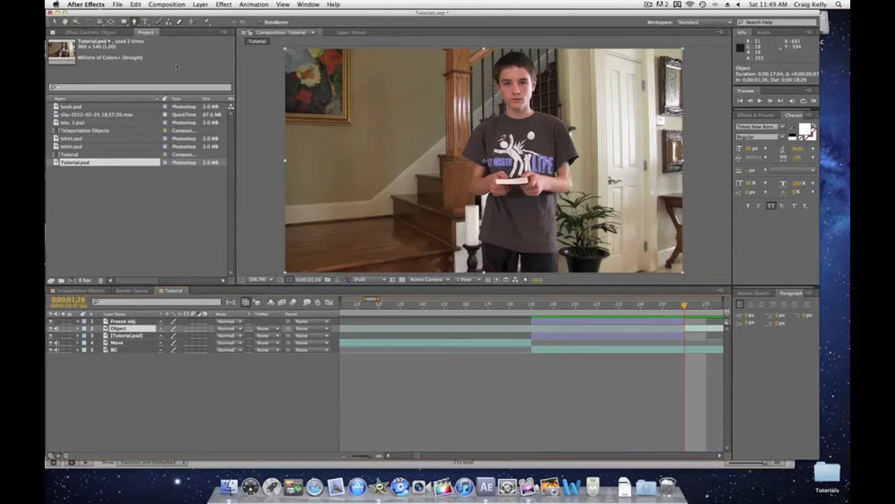
{"action": "left_click", "coordinate": [258, 280]}
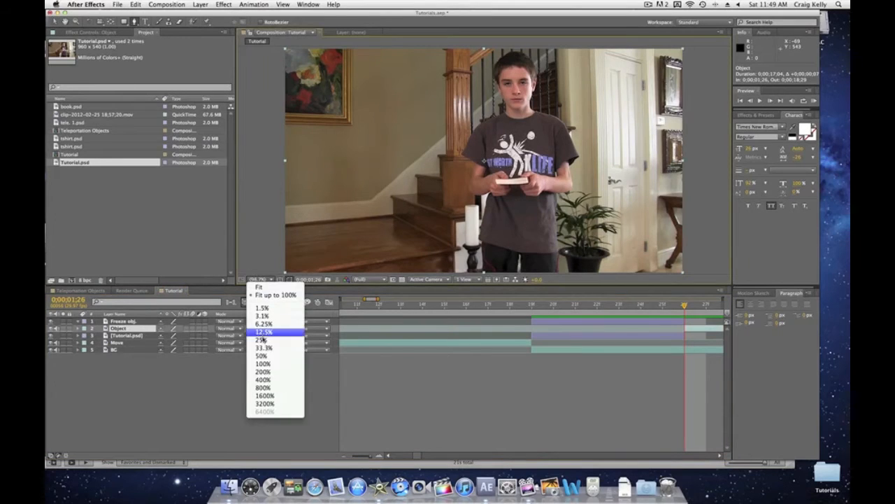
{"action": "left_click", "coordinate": [274, 378]}
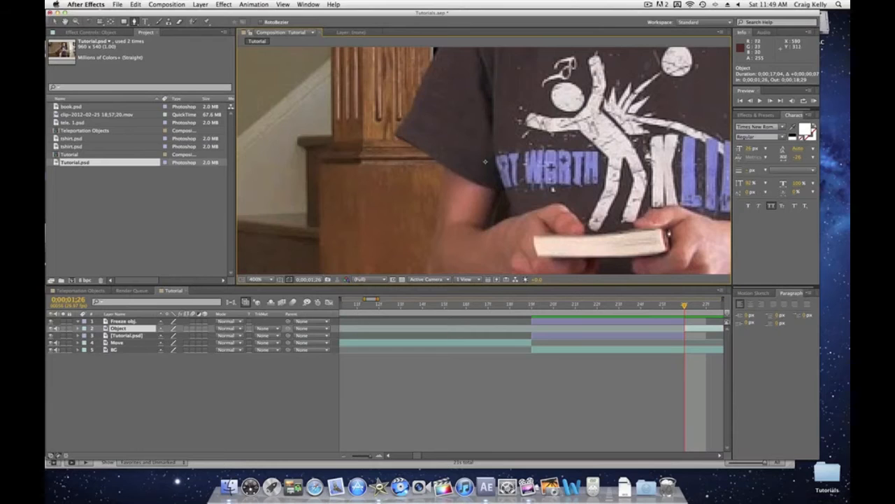
{"action": "left_click", "coordinate": [668, 229]}
{"action": "left_click", "coordinate": [661, 232]}
{"action": "left_click", "coordinate": [643, 229]}
{"action": "left_click", "coordinate": [609, 232]}
{"action": "left_click", "coordinate": [582, 233]}
{"action": "left_click", "coordinate": [551, 234]}
{"action": "left_click", "coordinate": [537, 235]}
{"action": "left_click", "coordinate": [534, 242]}
{"action": "left_click", "coordinate": [538, 258]}
{"action": "left_click", "coordinate": [591, 257]}
{"action": "left_click", "coordinate": [629, 255]}
{"action": "left_click", "coordinate": [667, 251]}
{"action": "left_click", "coordinate": [670, 249]}
{"action": "left_click", "coordinate": [670, 238]}
{"action": "left_click", "coordinate": [668, 230]}
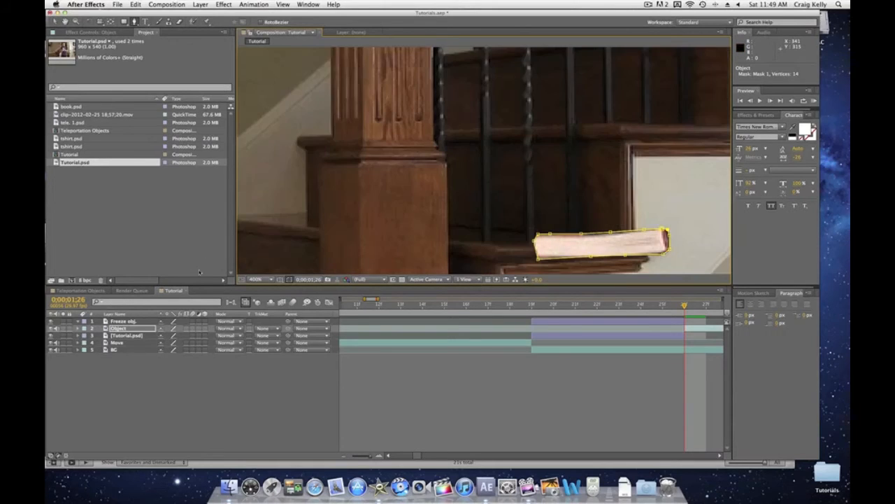
{"action": "left_click", "coordinate": [256, 279]}
{"action": "left_click", "coordinate": [248, 292]}
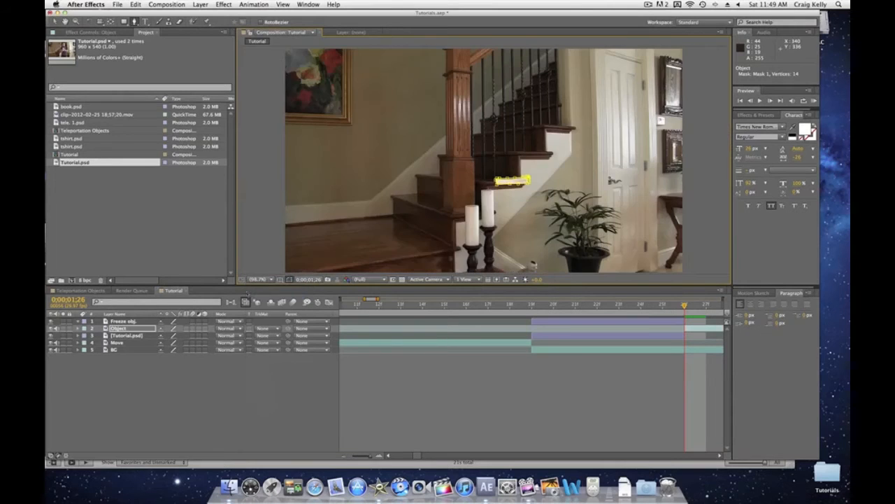
{"action": "left_click", "coordinate": [56, 22]}
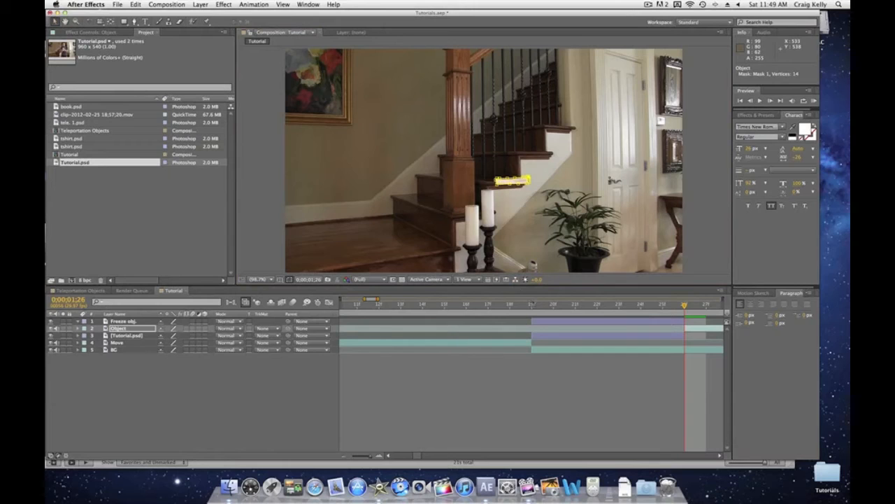
Copy the book mask from the Object layer onto the Freeze obj. layer.
{"action": "mouse_move", "coordinate": [688, 312]}
{"action": "left_mouse_down"}
{"action": "mouse_move", "coordinate": [666, 313]}
{"action": "mouse_move", "coordinate": [716, 312]}
{"action": "mouse_move", "coordinate": [696, 313]}
{"action": "left_mouse_up"}
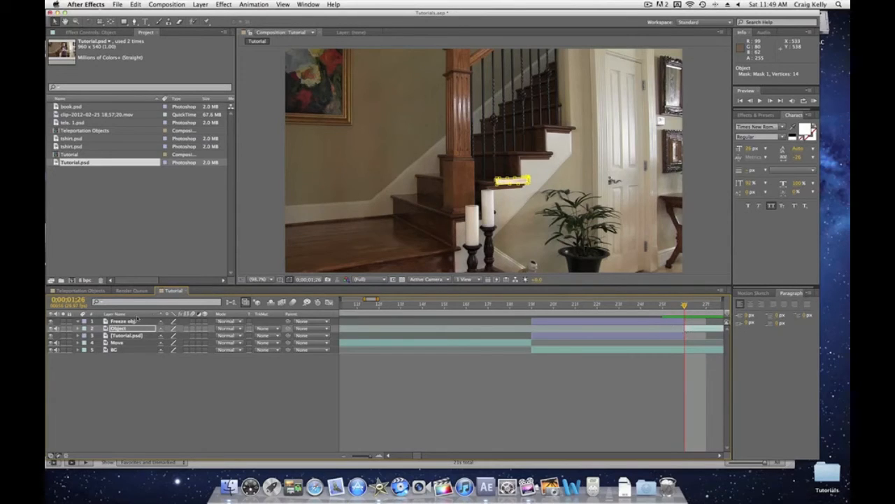
{"action": "key", "text": "m"}
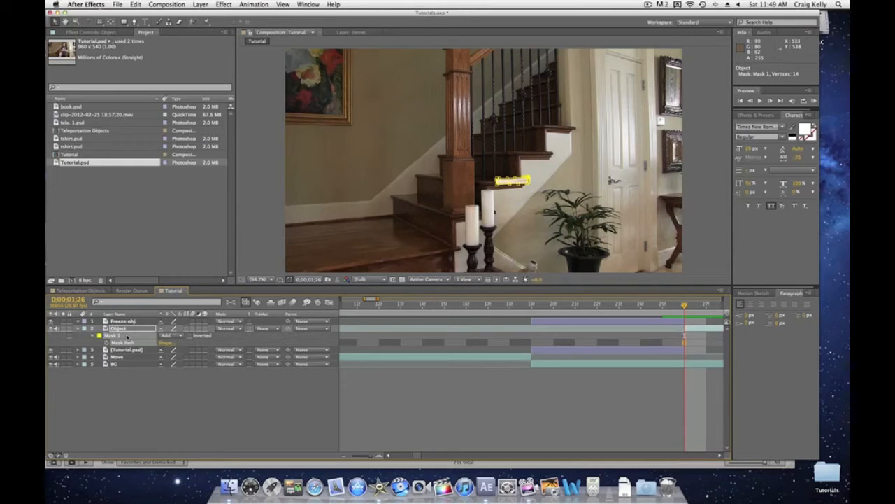
{"action": "left_click", "coordinate": [131, 321]}
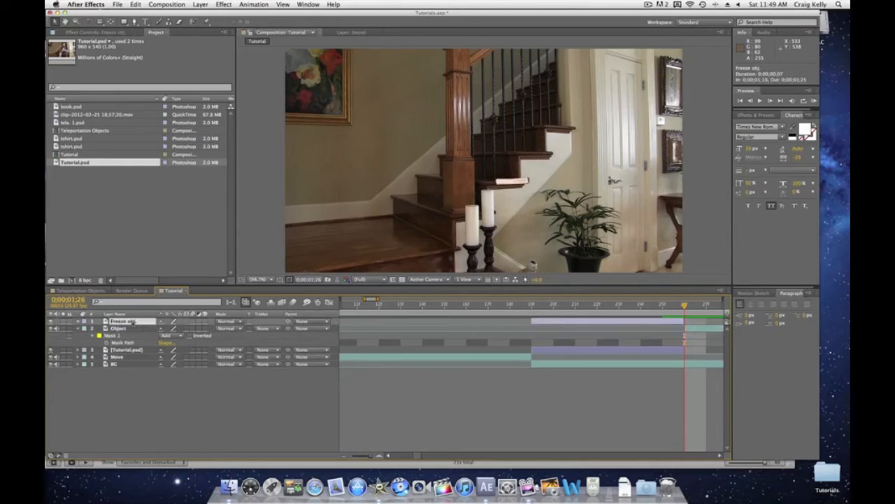
{"action": "key", "text": "super+v"}
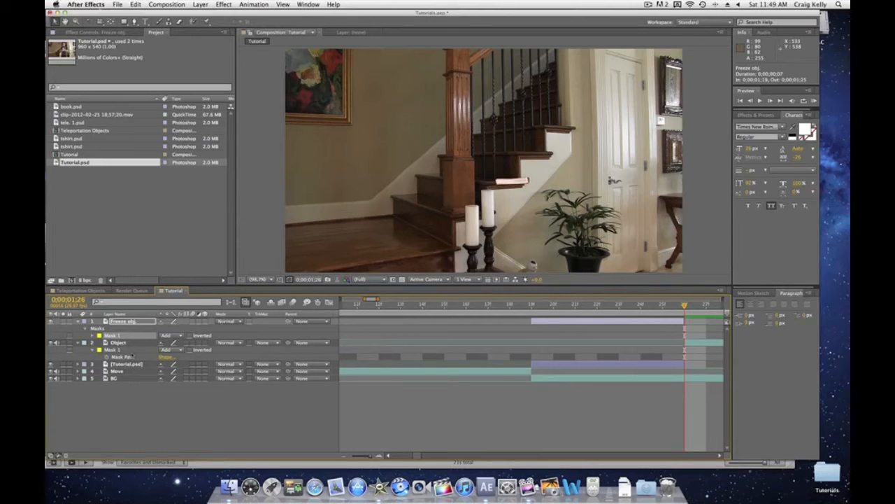
{"action": "left_click", "coordinate": [124, 365]}
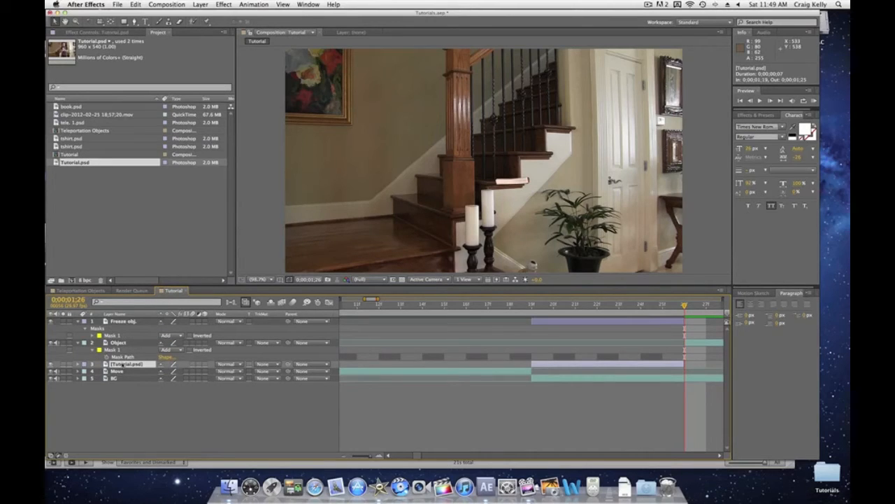
{"action": "key", "text": "super+v"}
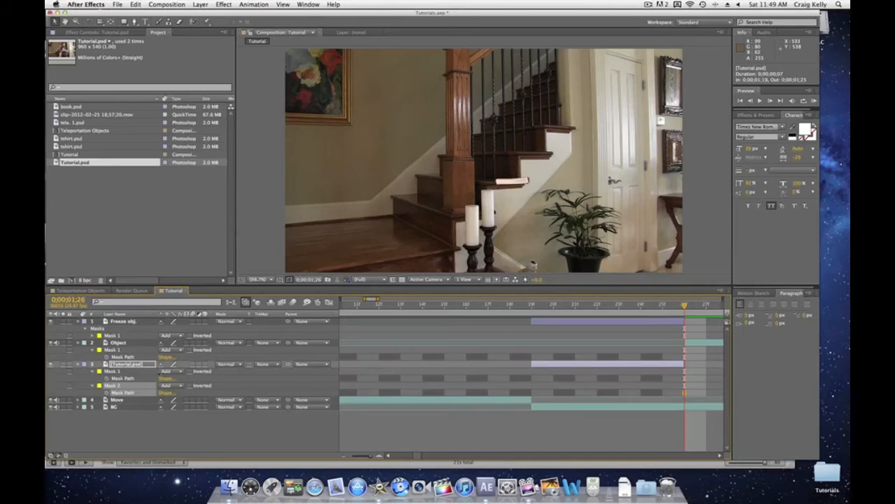
{"action": "left_click", "coordinate": [149, 388]}
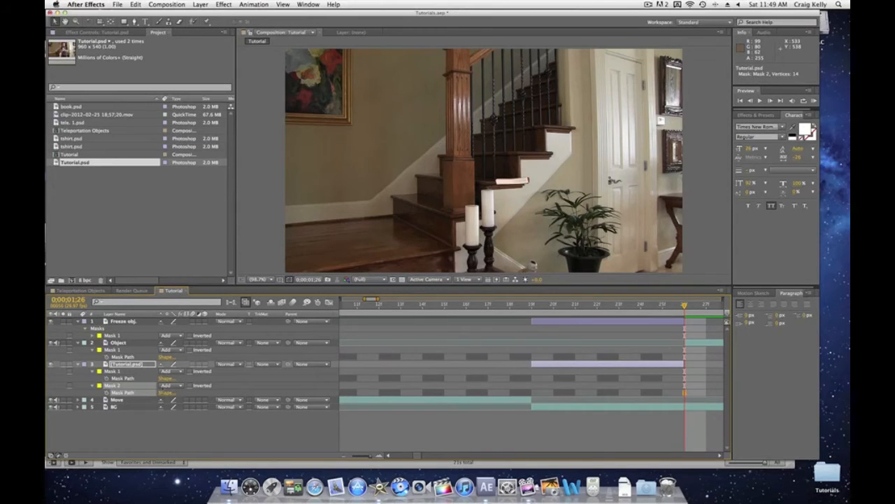
{"action": "key", "text": "Delete"}
Check the Freeze obj. mask at 0;00;01;19 and duplicate the masked Tutorial.psd layer.
{"action": "key", "text": "i"}
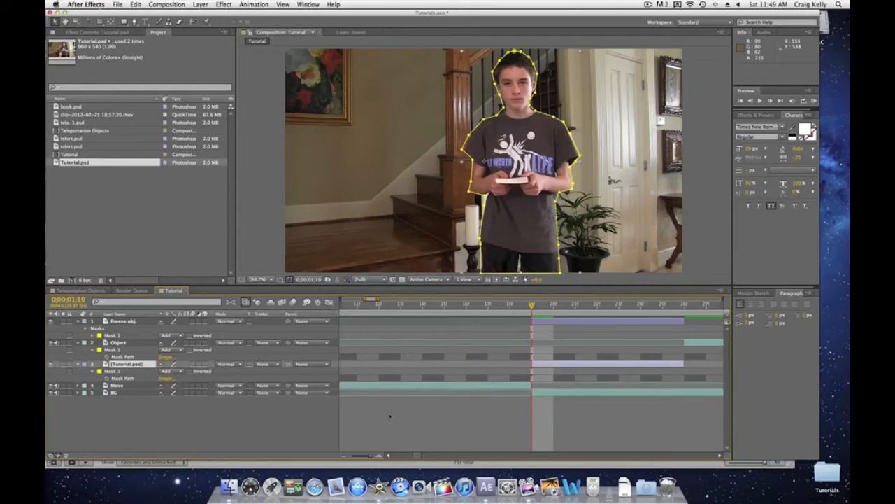
{"action": "left_click", "coordinate": [395, 423]}
{"action": "left_click", "coordinate": [131, 322]}
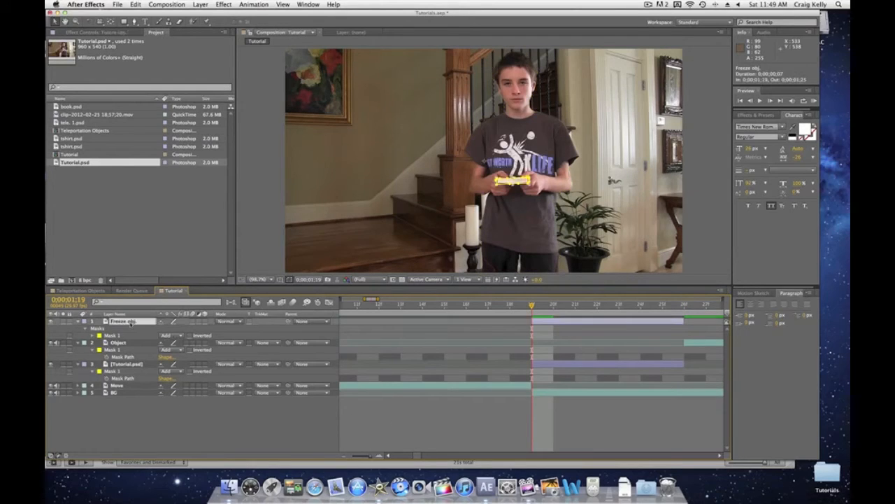
{"action": "left_click", "coordinate": [402, 407]}
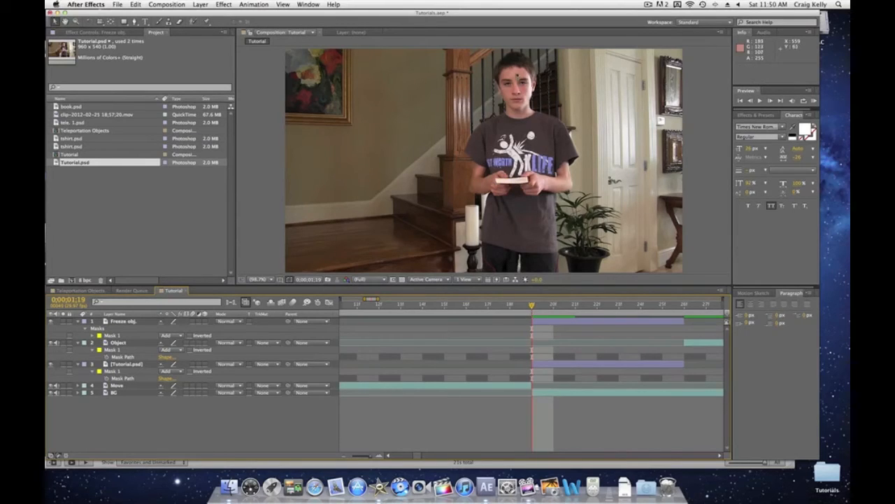
{"action": "left_click", "coordinate": [140, 363]}
{"action": "key", "text": "super+d"}
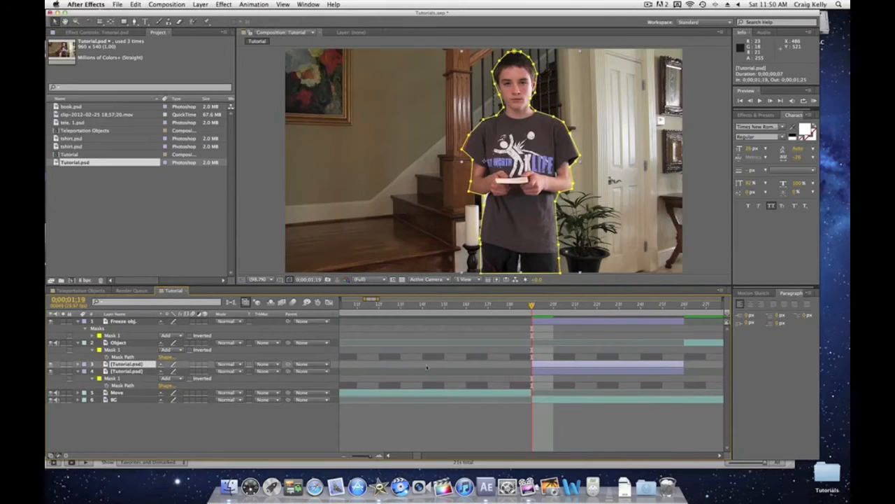
Add 100% opacity keyframes to both Tutorial.psd layers at 0;00;01;19.
{"action": "left_click", "coordinate": [535, 373], "text": "shift"}
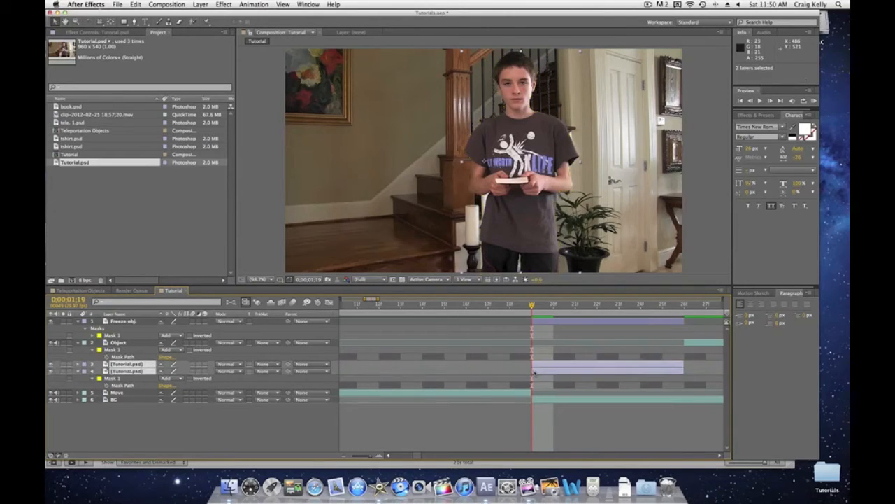
{"action": "key", "text": "t"}
{"action": "left_click", "coordinate": [100, 371]}
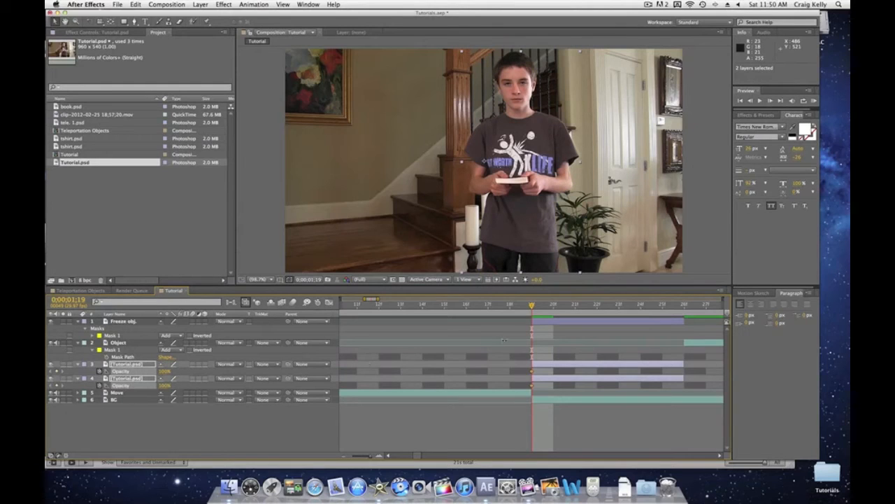
At 0;00;01;22, set the opacity of the upper Tutorial.psd layer to 80% and the lower one to 75%.
{"action": "left_click", "coordinate": [597, 307]}
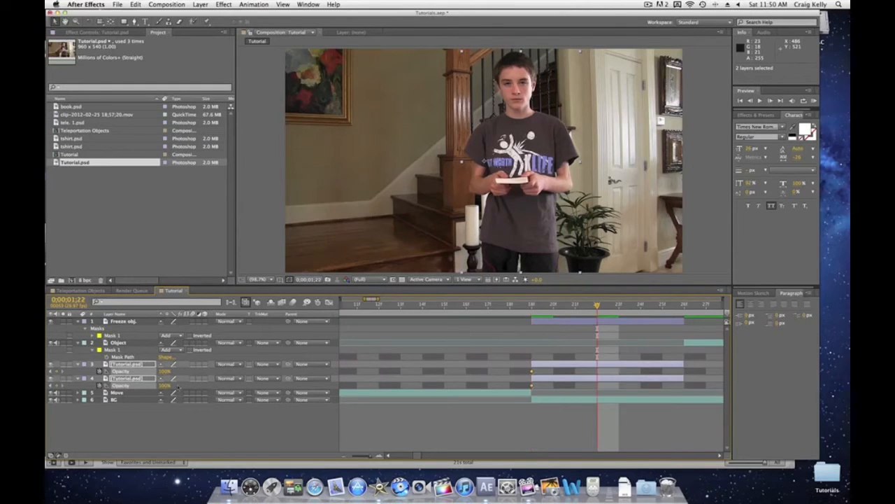
{"action": "left_click", "coordinate": [159, 419]}
{"action": "left_click", "coordinate": [166, 371]}
{"action": "type", "text": "80"}
{"action": "left_click", "coordinate": [163, 386]}
{"action": "type", "text": "8"}
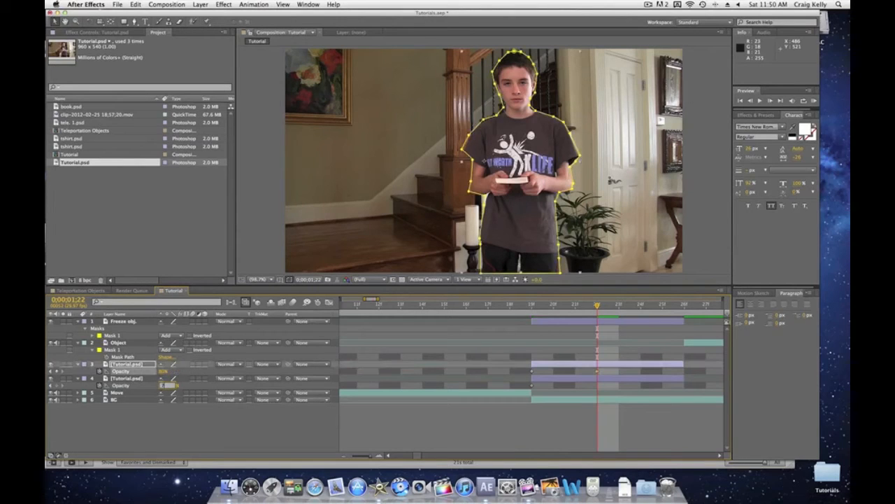
{"action": "type", "text": "5"}
{"action": "left_click", "coordinate": [158, 418]}
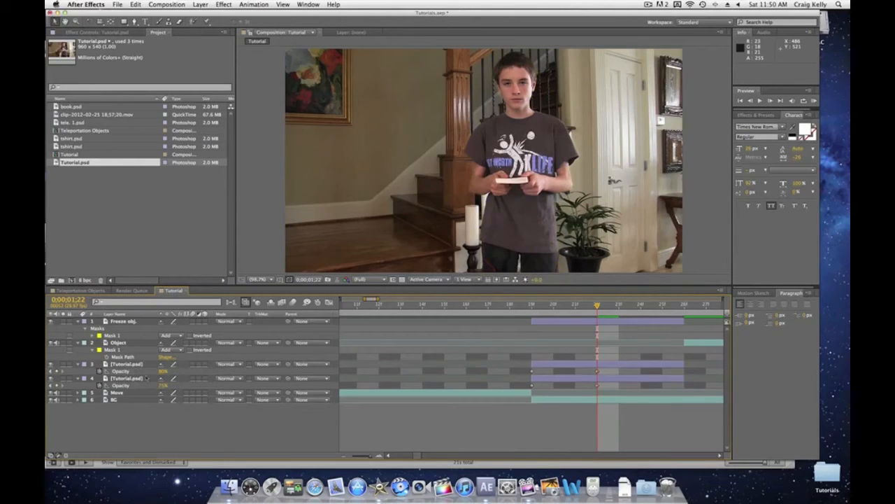
Apply the Fill effect to the upper Tutorial.psd layer and set its fill colour to blue.
{"action": "left_click", "coordinate": [127, 364]}
{"action": "left_click", "coordinate": [224, 4]}
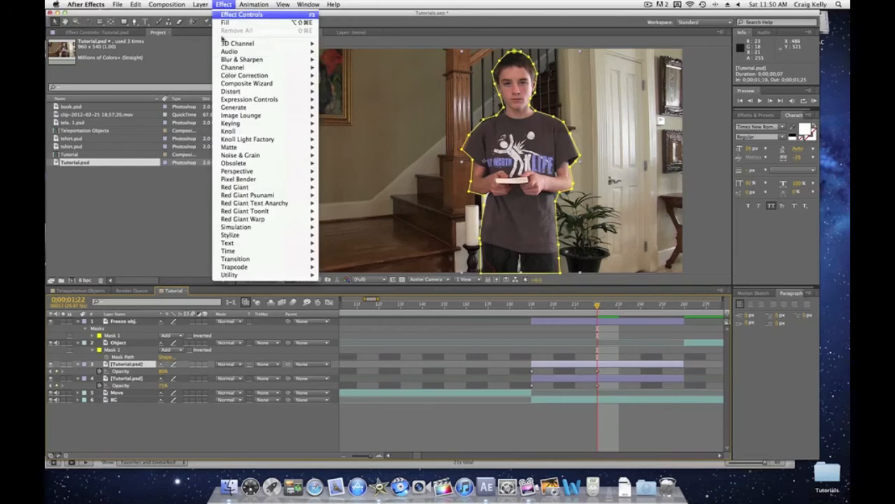
{"action": "mouse_move", "coordinate": [234, 107]}
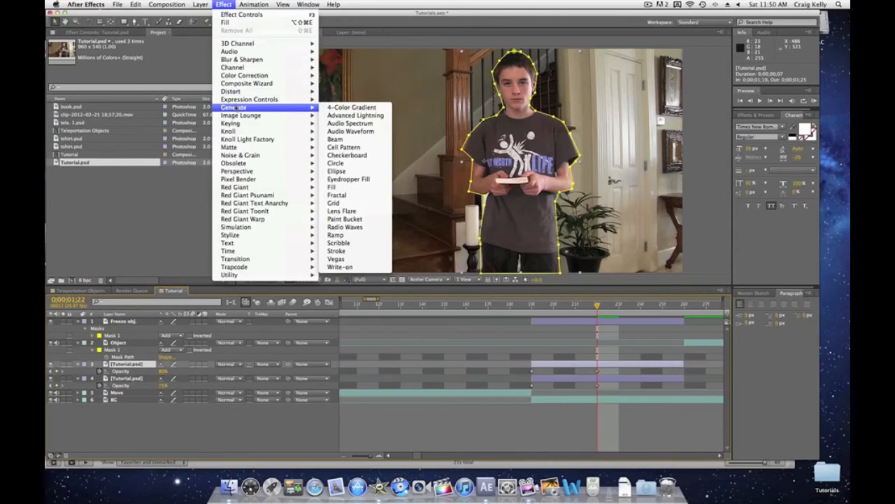
{"action": "left_click", "coordinate": [336, 187]}
{"action": "left_click", "coordinate": [153, 71]}
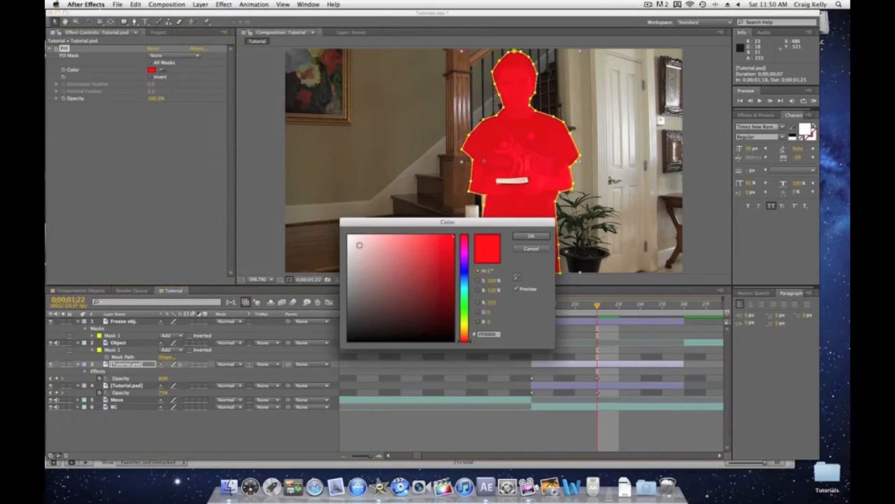
{"action": "left_click_drag", "start_coordinate": [468, 266], "coordinate": [467, 286]}
{"action": "left_click_drag", "start_coordinate": [455, 244], "coordinate": [454, 259]}
{"action": "left_click", "coordinate": [532, 237]}
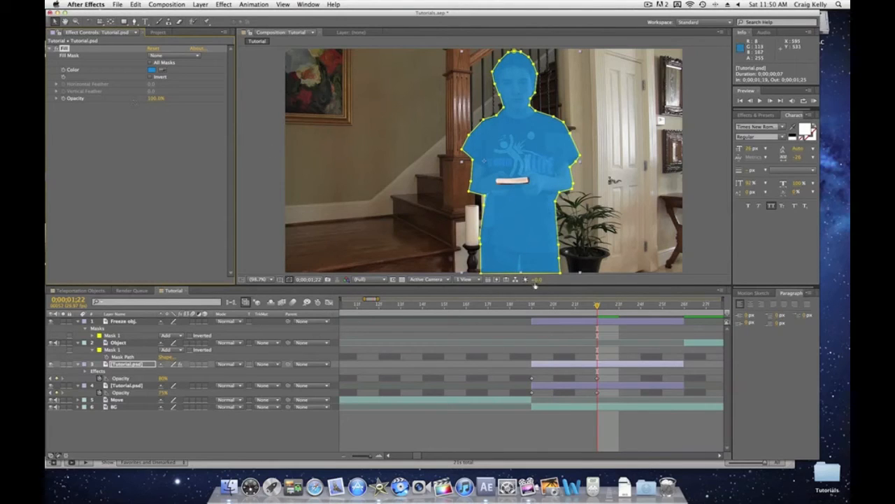
Animate the Fill effect's opacity from 0% at 0;00;01;19 to 100% at 0;00;01;22.
{"action": "left_click", "coordinate": [63, 98]}
{"action": "left_click", "coordinate": [532, 306]}
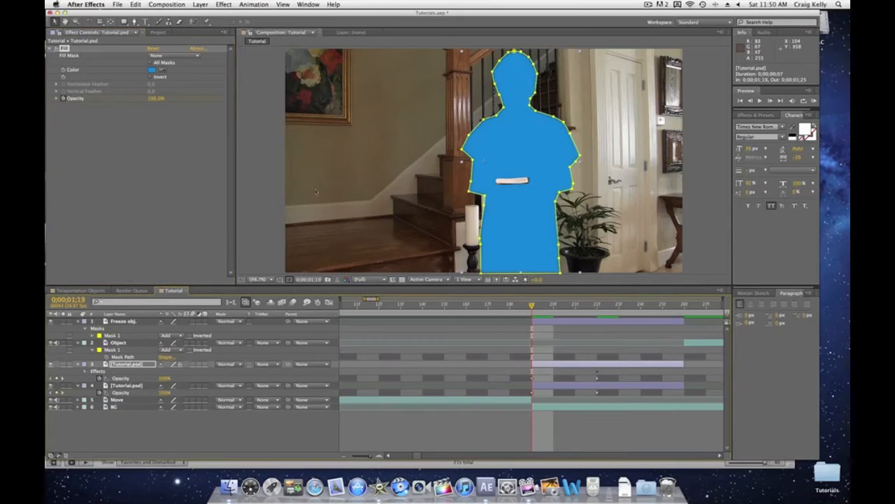
{"action": "left_click_drag", "start_coordinate": [157, 100], "coordinate": [108, 101]}
{"action": "left_click", "coordinate": [154, 97]}
{"action": "left_click", "coordinate": [138, 149]}
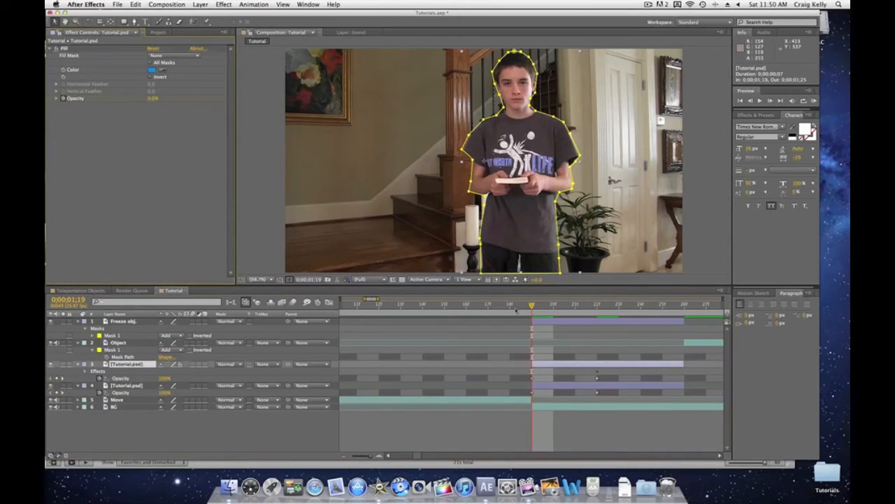
{"action": "left_click_drag", "start_coordinate": [575, 309], "coordinate": [601, 309]}
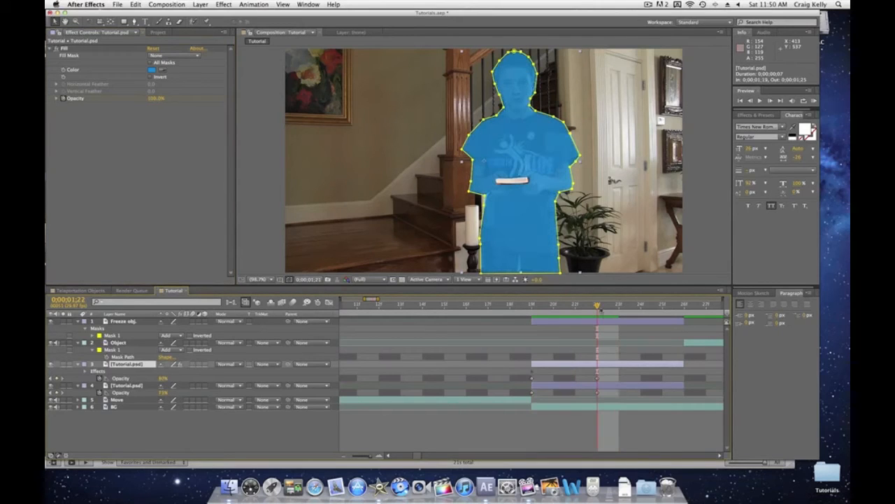
Fade both Tutorial.psd layers to 0% opacity at 0;00;01;25 and scrub through the dissolve.
{"action": "left_click", "coordinate": [567, 387], "text": "shift"}
{"action": "key", "text": "u"}
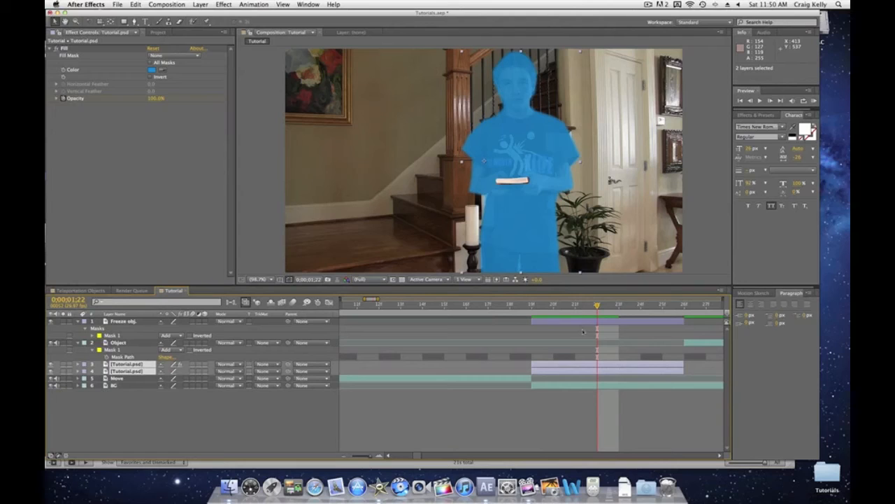
{"action": "key", "text": "t"}
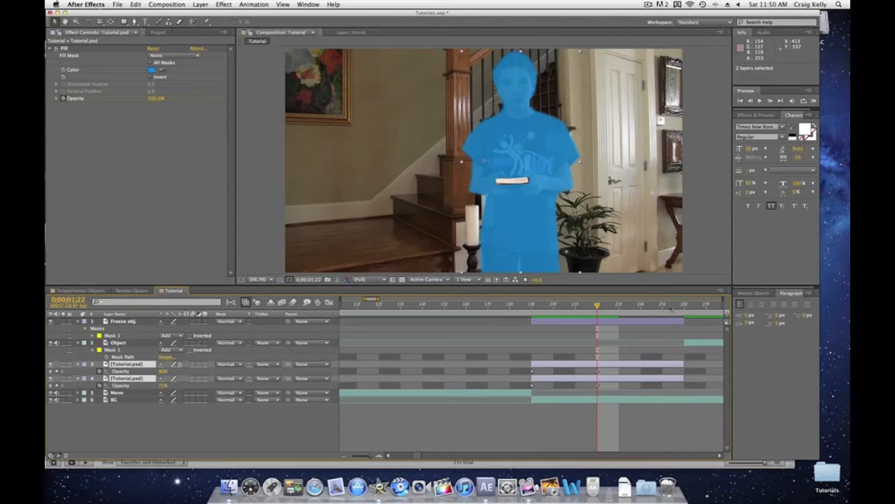
{"action": "left_click", "coordinate": [662, 306]}
{"action": "left_click_drag", "start_coordinate": [164, 386], "coordinate": [125, 379]}
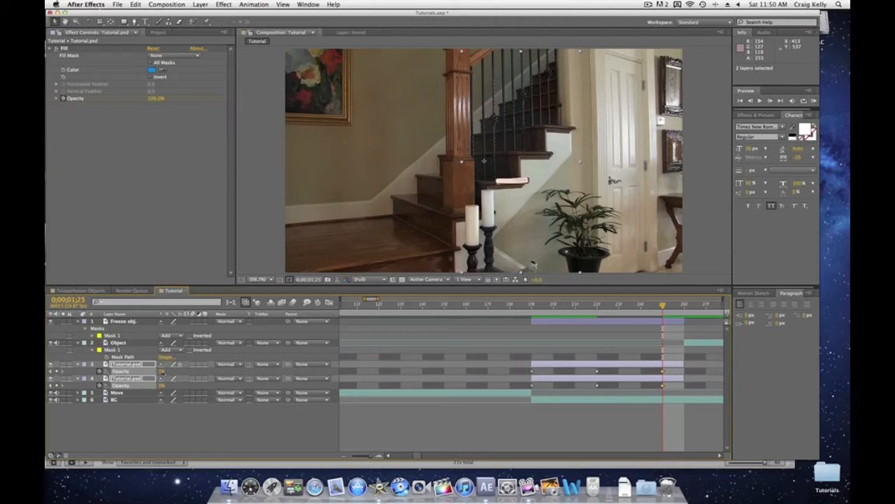
{"action": "left_click", "coordinate": [225, 424]}
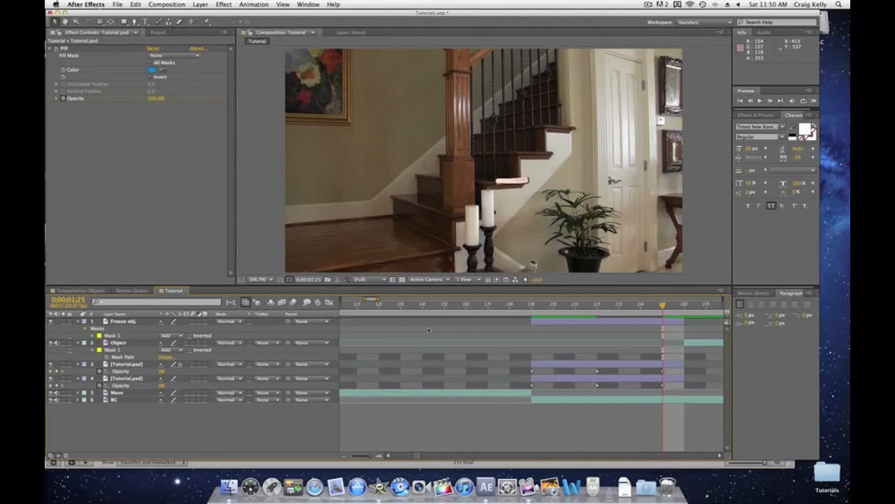
{"action": "left_click", "coordinate": [532, 306]}
{"action": "left_click_drag", "start_coordinate": [532, 306], "coordinate": [672, 321]}
{"action": "scroll", "coordinate": [618, 336], "scroll_direction": "right", "scroll_amount": 5}
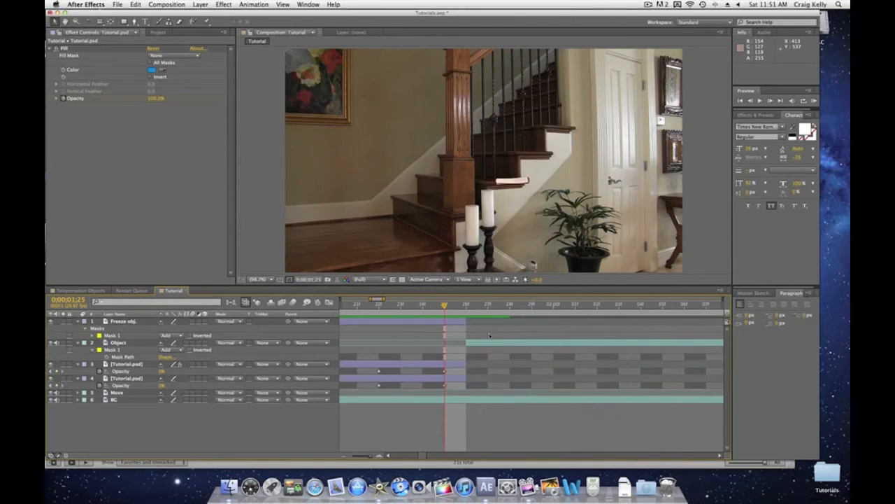
{"action": "left_click_drag", "start_coordinate": [444, 308], "coordinate": [380, 316]}
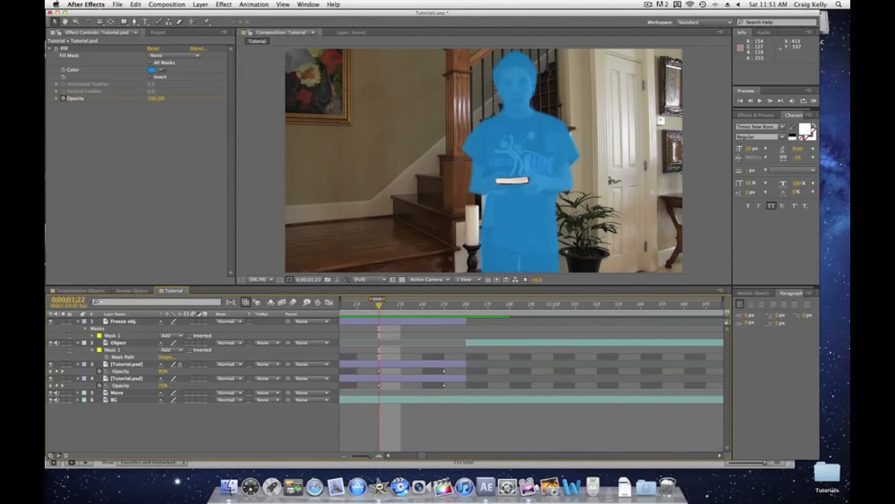
Rename the blue-filled Tutorial.psd layer Tutorial. color and reveal its mask feather setting.
{"action": "scroll", "coordinate": [365, 353], "scroll_direction": "left", "scroll_amount": 4}
{"action": "left_click", "coordinate": [422, 363]}
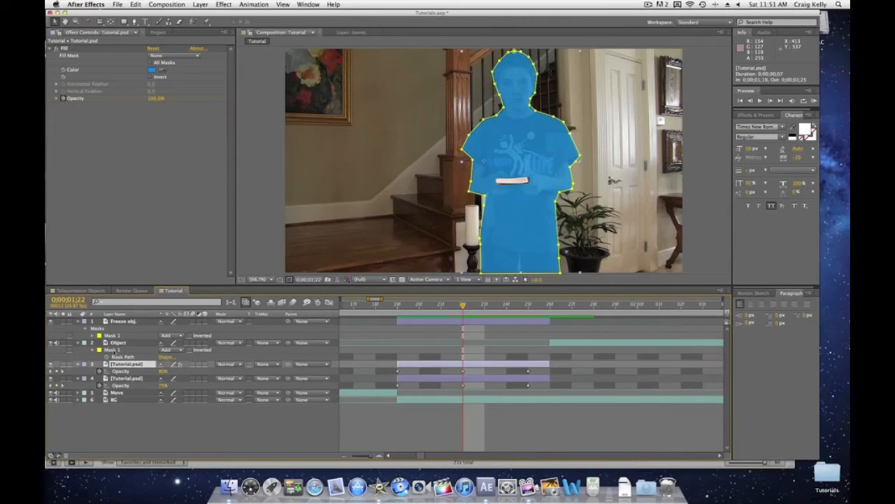
{"action": "left_click", "coordinate": [145, 364]}
{"action": "left_click", "coordinate": [134, 421]}
{"action": "left_click", "coordinate": [128, 365]}
{"action": "key", "text": "f"}
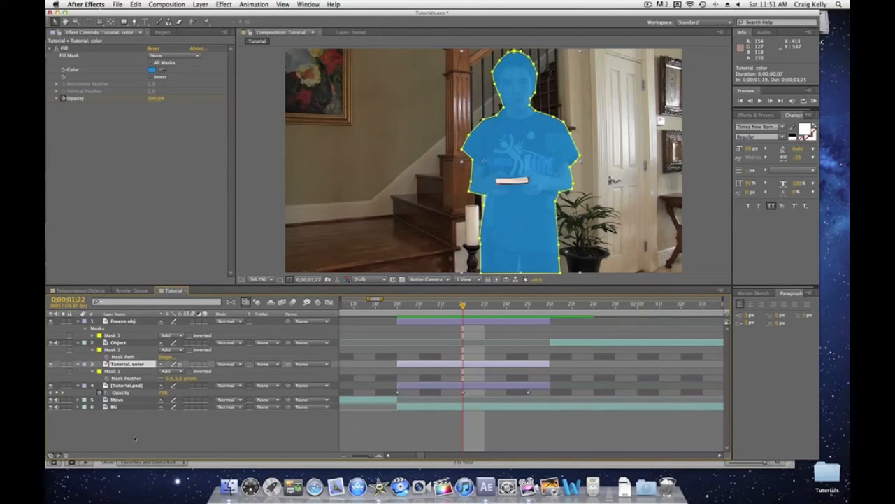
{"action": "left_click", "coordinate": [138, 436]}
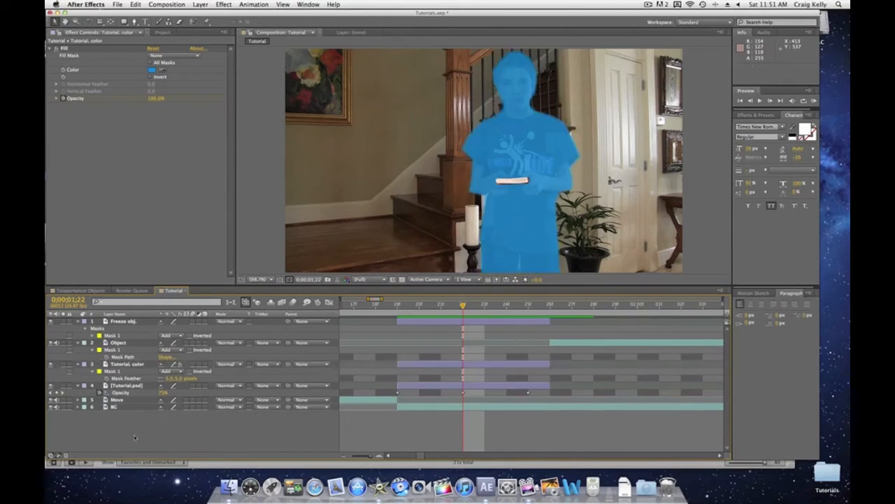
Start animating the Object layer's mask path with a keyframe at 0;00;01;26.
{"action": "left_click", "coordinate": [548, 307]}
{"action": "left_click", "coordinate": [574, 348]}
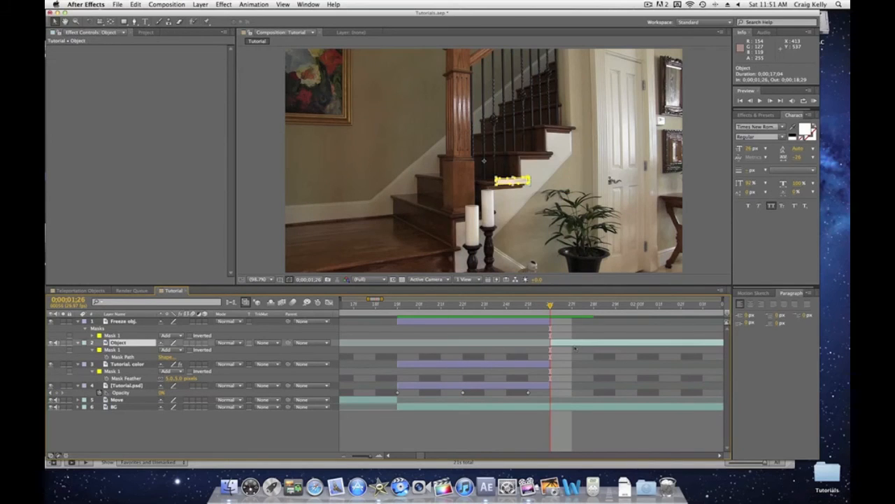
{"action": "left_click", "coordinate": [615, 305]}
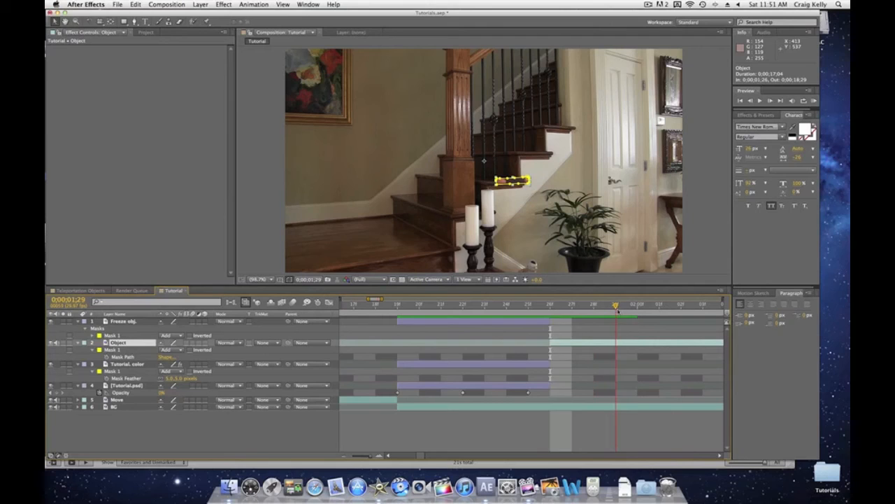
{"action": "left_click", "coordinate": [550, 306]}
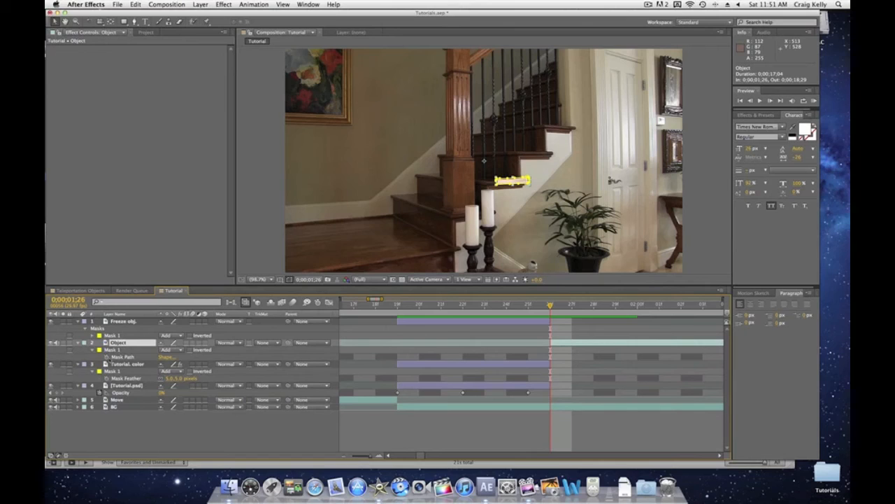
{"action": "left_click", "coordinate": [120, 356]}
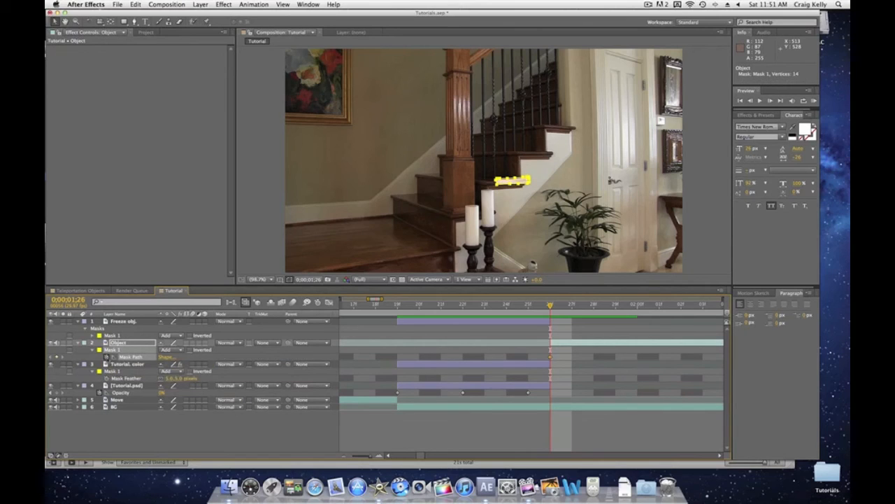
Move the Object layer's mask down with the falling book, frame by frame from 0;00;01;27 to 0;00;01;29.
{"action": "left_click", "coordinate": [575, 311]}
{"action": "left_click_drag", "start_coordinate": [503, 185], "coordinate": [502, 187]}
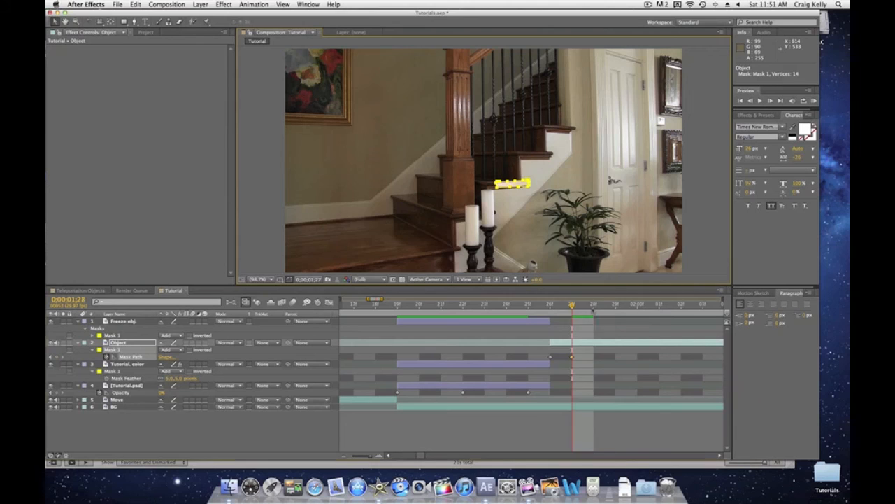
{"action": "left_click", "coordinate": [594, 311]}
{"action": "left_click_drag", "start_coordinate": [509, 189], "coordinate": [508, 190]}
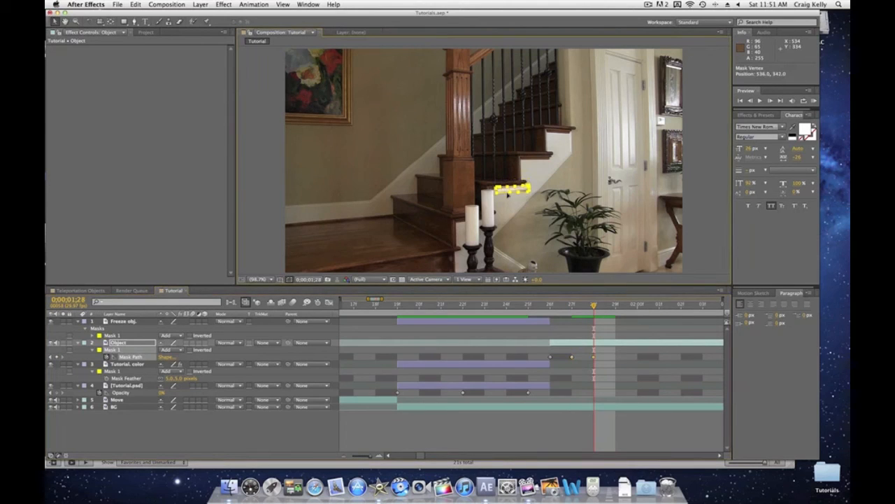
{"action": "key", "text": "Page_Down"}
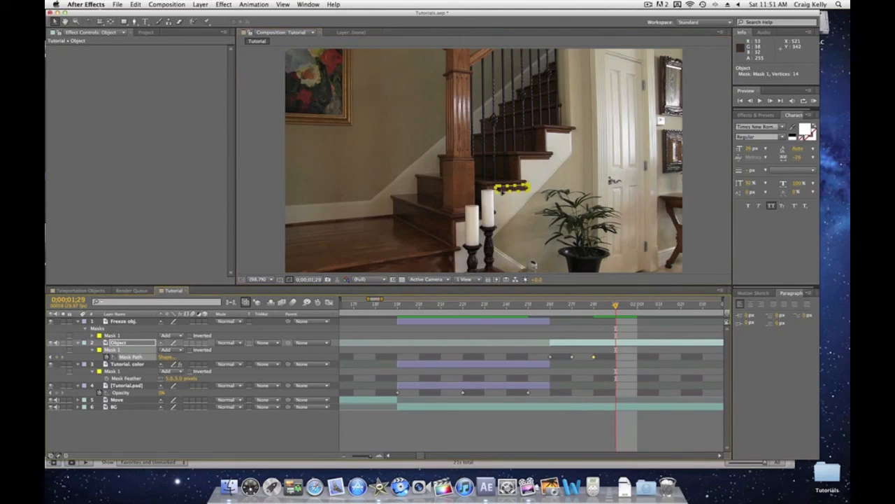
{"action": "left_click_drag", "start_coordinate": [501, 191], "coordinate": [504, 201]}
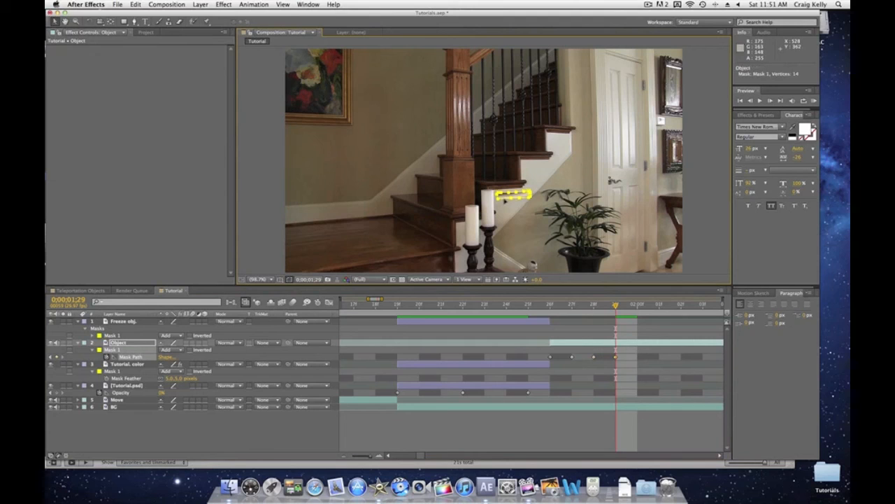
Continue moving the Object layer's mask down over the falling book at 0;00;02;00, 0;00;02;01 and 0;00;02;02.
{"action": "key", "text": "Page_Down"}
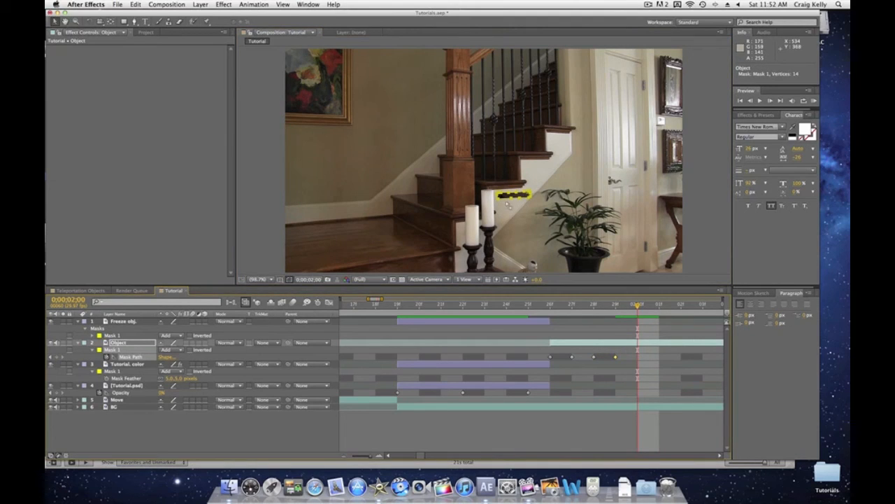
{"action": "left_click_drag", "start_coordinate": [507, 199], "coordinate": [511, 209]}
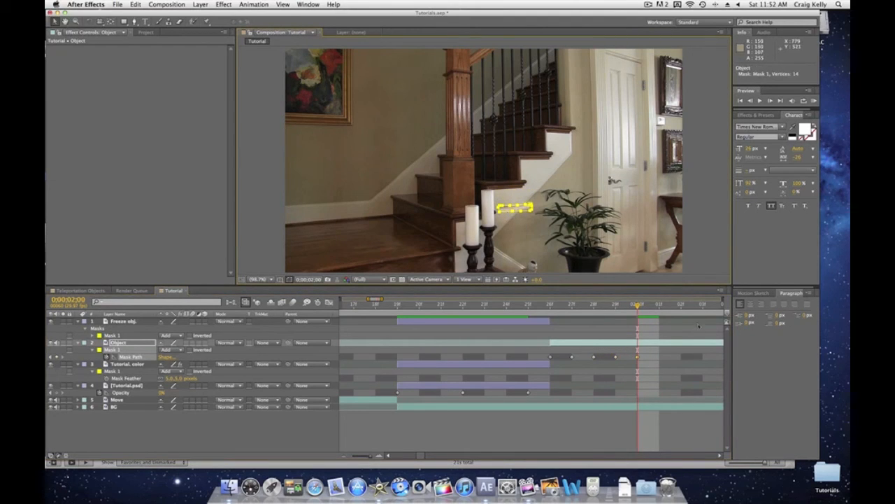
{"action": "left_click", "coordinate": [661, 307]}
{"action": "left_click_drag", "start_coordinate": [510, 213], "coordinate": [509, 228]}
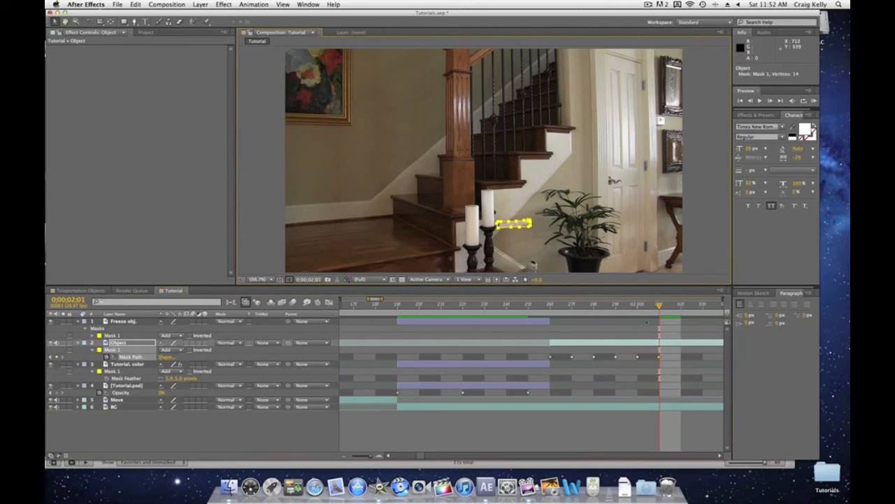
{"action": "left_click", "coordinate": [679, 306]}
{"action": "left_click_drag", "start_coordinate": [501, 234], "coordinate": [506, 250]}
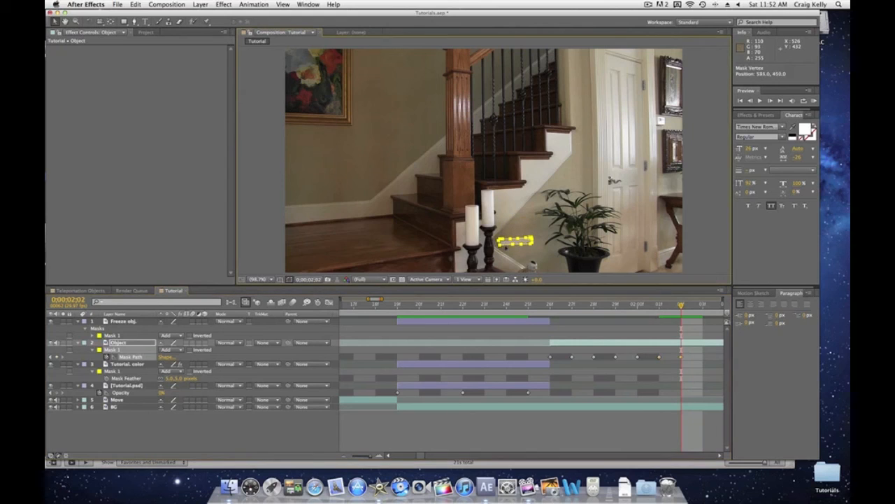
Follow the book with the Object mask at 0;00;02;03, move it below the frame at 0;00;02;04, and trim the layer's end there.
{"action": "left_click", "coordinate": [701, 311]}
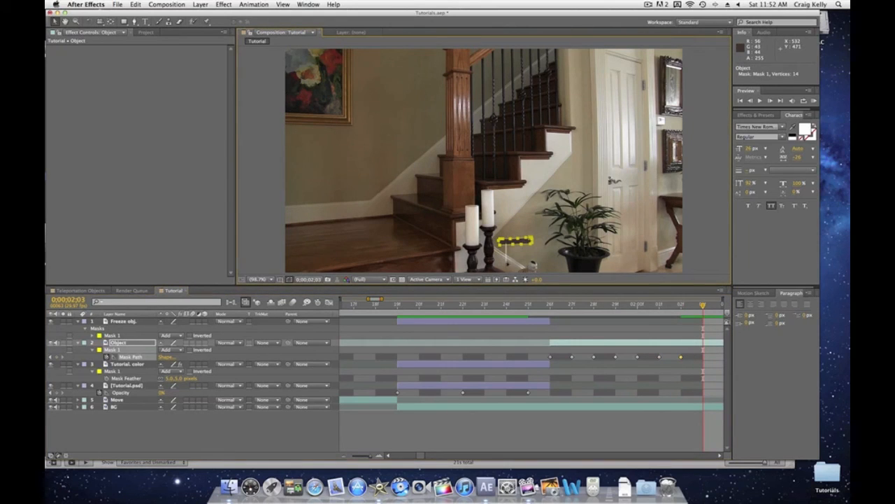
{"action": "left_click", "coordinate": [516, 262]}
{"action": "key", "text": "super+z"}
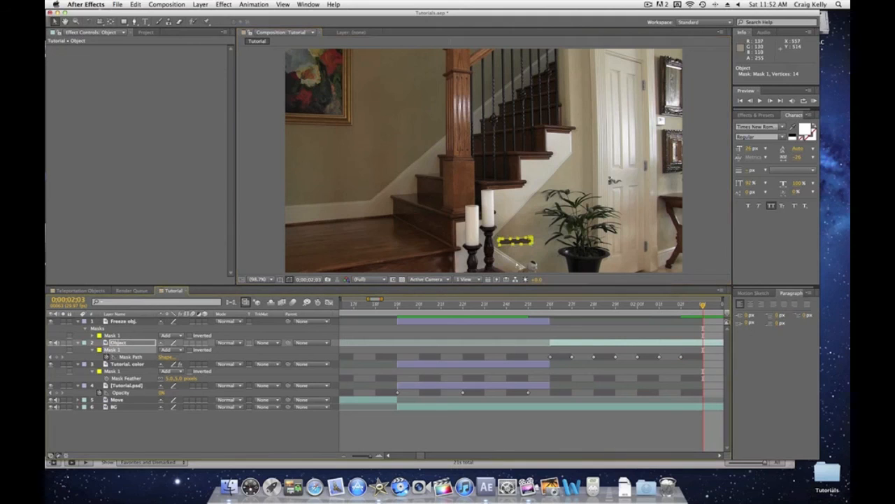
{"action": "left_click_drag", "start_coordinate": [510, 245], "coordinate": [512, 267]}
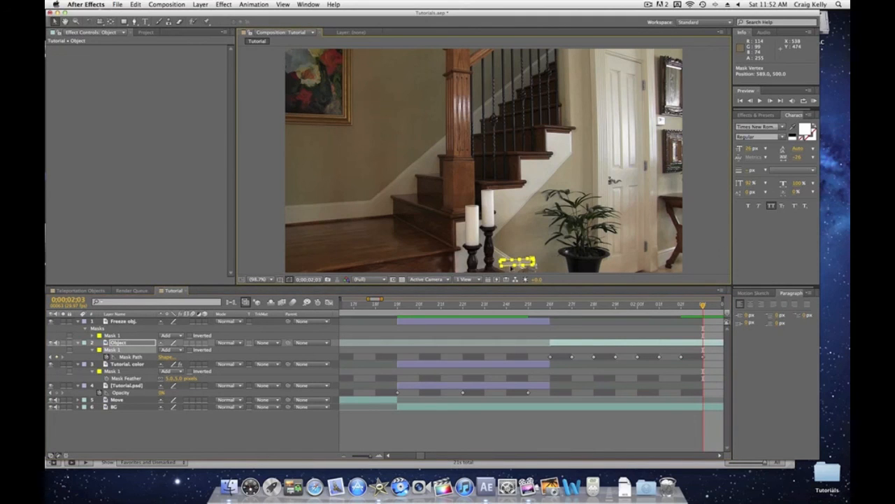
{"action": "key", "text": "Page_Down"}
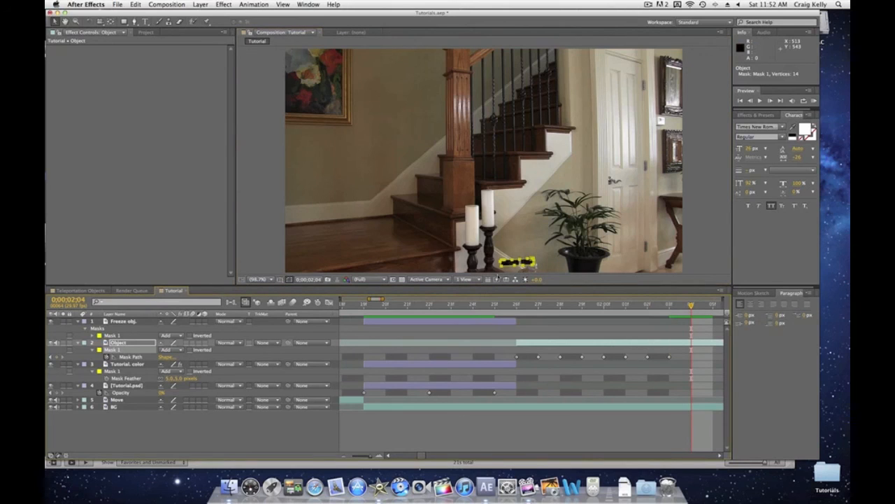
{"action": "left_click_drag", "start_coordinate": [511, 266], "coordinate": [514, 285]}
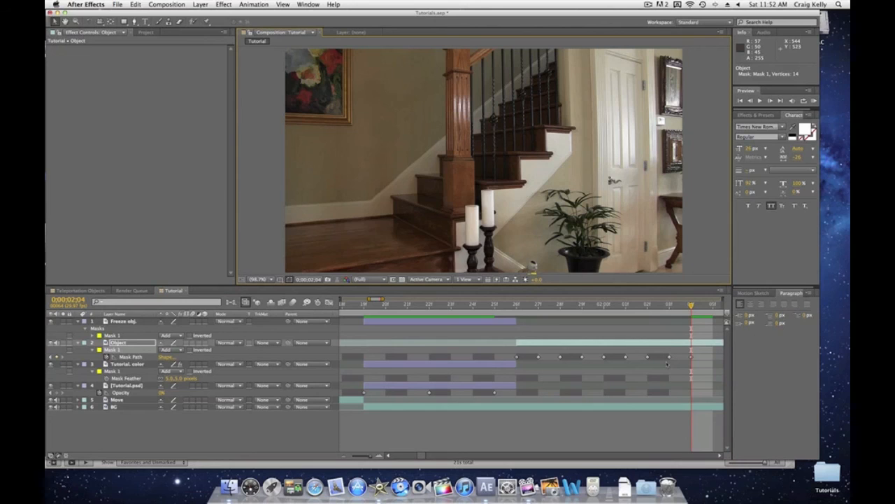
{"action": "key", "text": "alt+]"}
Return to the Object layer's start at 0;00;01;26 and play back the Tutorial composition to check the book's fall.
{"action": "key", "text": "i"}
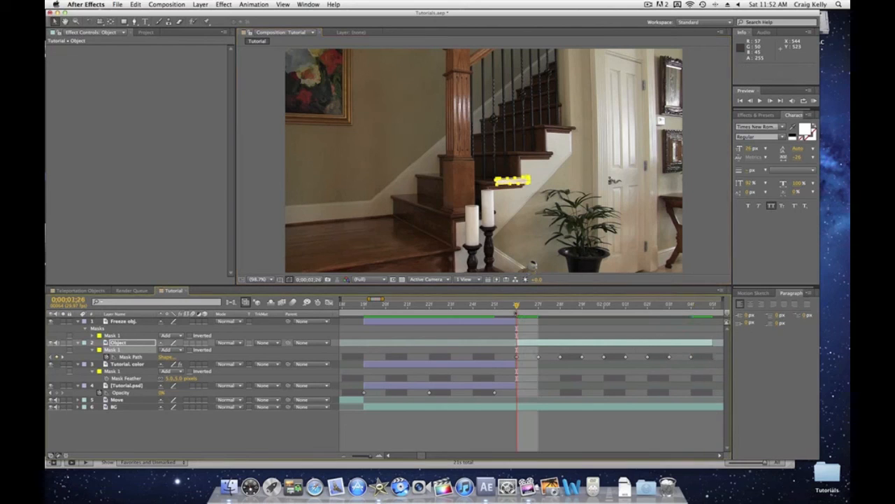
{"action": "left_click", "coordinate": [505, 426]}
{"action": "key", "text": "space"}
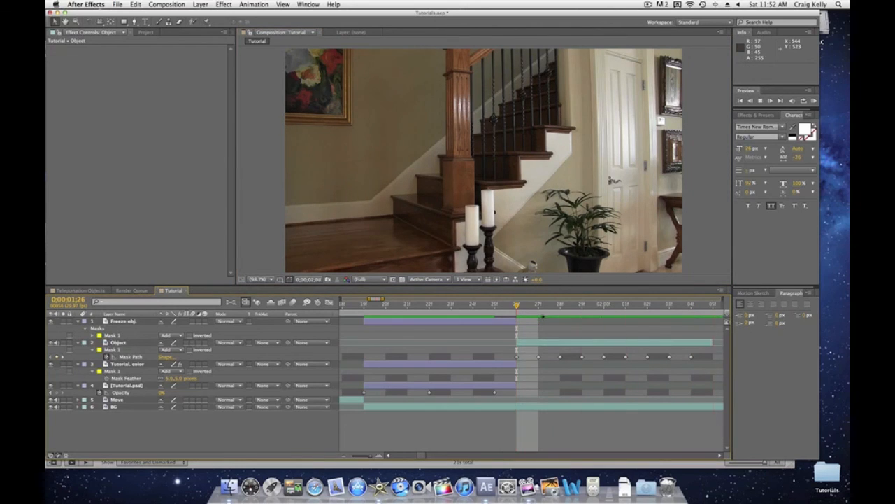
{"action": "key", "text": "space"}
{"action": "left_click_drag", "start_coordinate": [529, 308], "coordinate": [409, 330]}
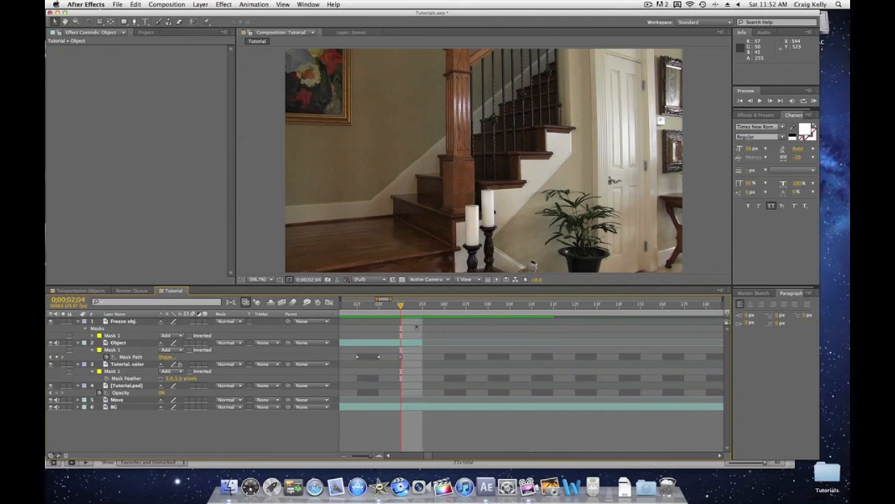
{"action": "scroll", "coordinate": [401, 319], "scroll_direction": "left", "scroll_amount": 5}
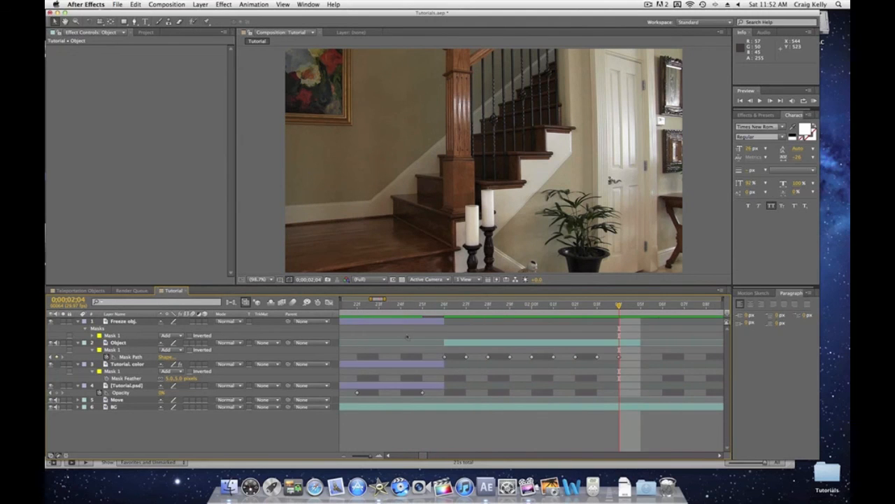
{"action": "scroll", "coordinate": [405, 334], "scroll_direction": "left", "scroll_amount": 6}
{"action": "key", "text": "space"}
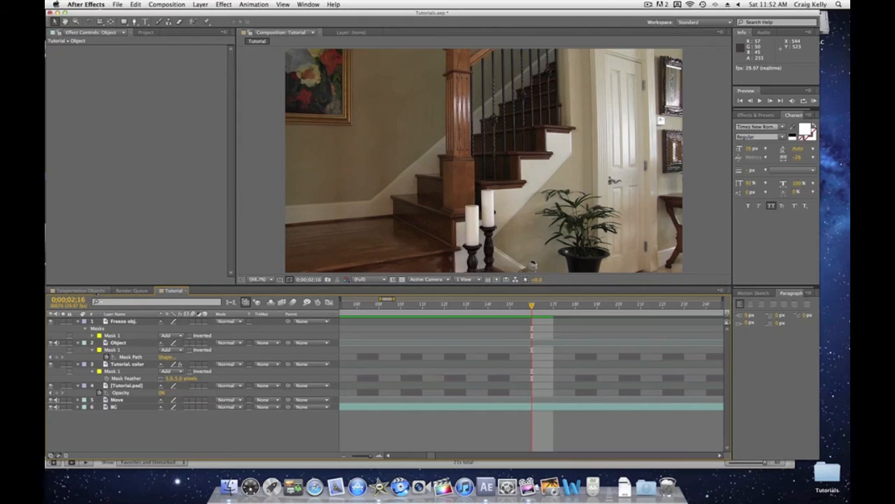
Open the Teleportation Objects composition and step through its dissolve frames around 0;00;01;18.
{"action": "left_click", "coordinate": [79, 290]}
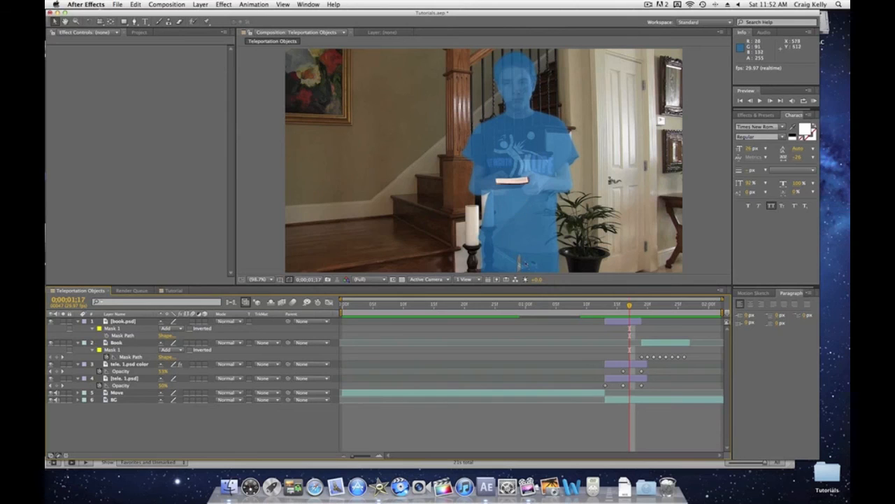
{"action": "key", "text": "Page_Down"}
{"action": "key", "text": "Page_Down"}
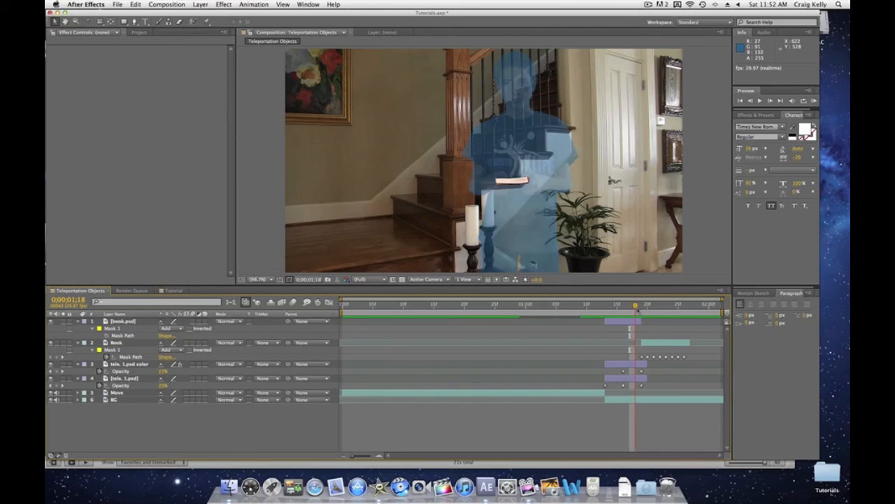